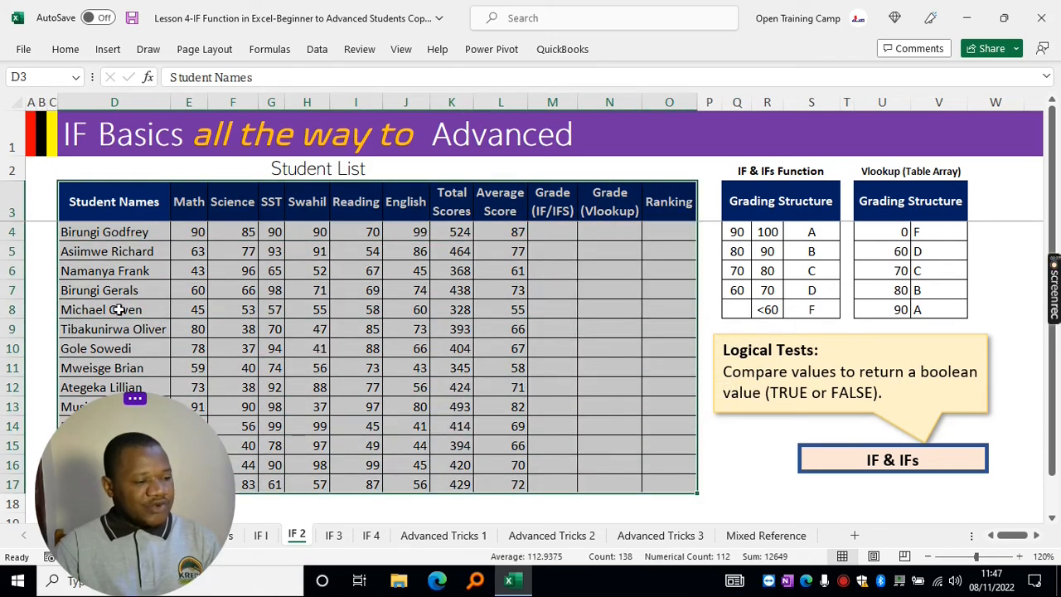
left_click_drag(189, 202, 409, 204)
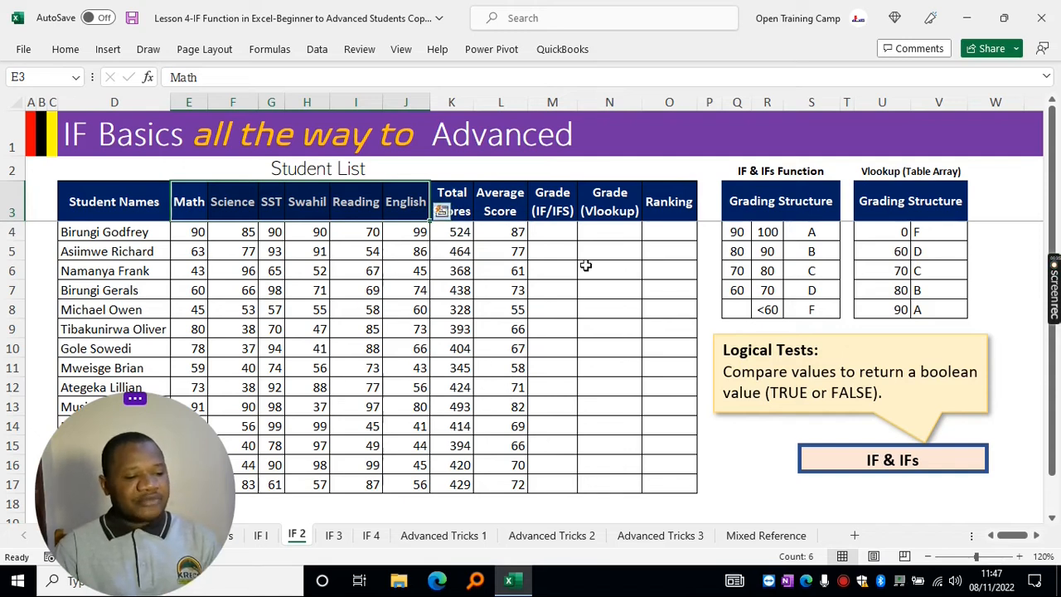
left_click(547, 234)
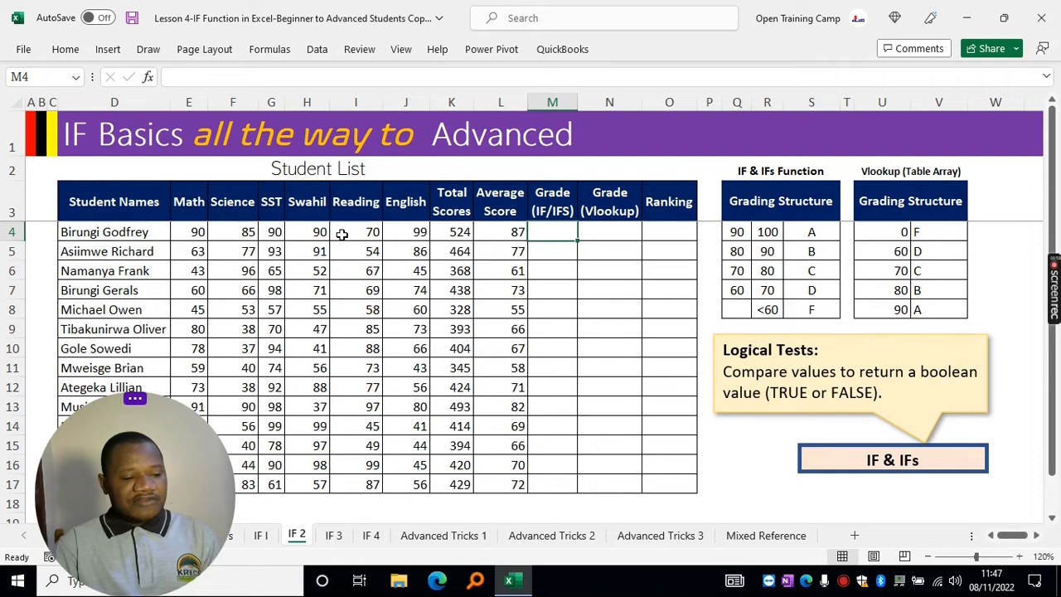
left_click_drag(741, 197, 819, 315)
left_click(765, 446)
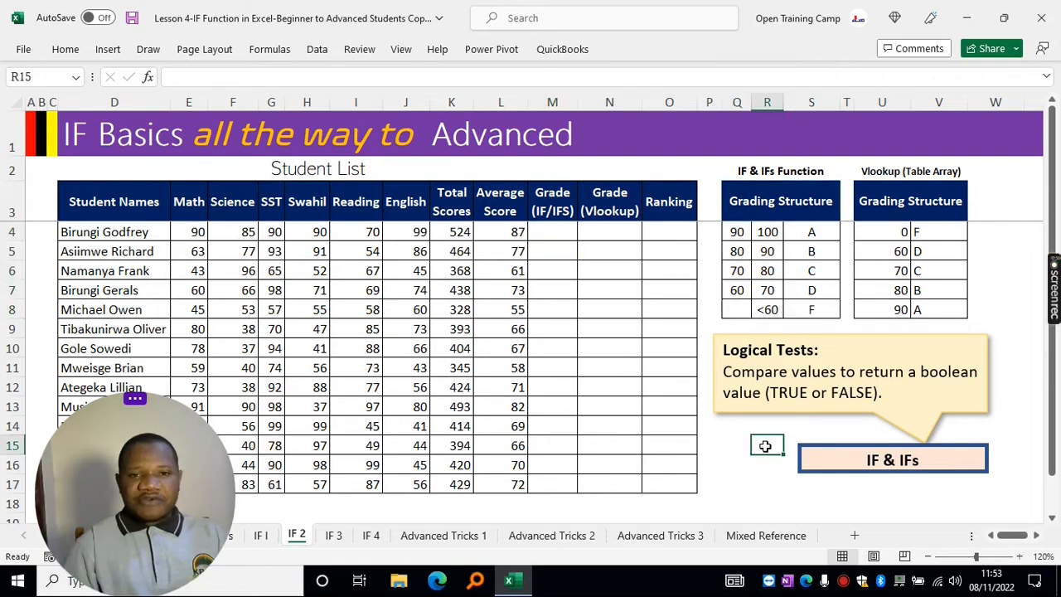
- Start a nested IF formula in M4 that returns "A" when the average score in L4 is >=90
left_click(550, 234)
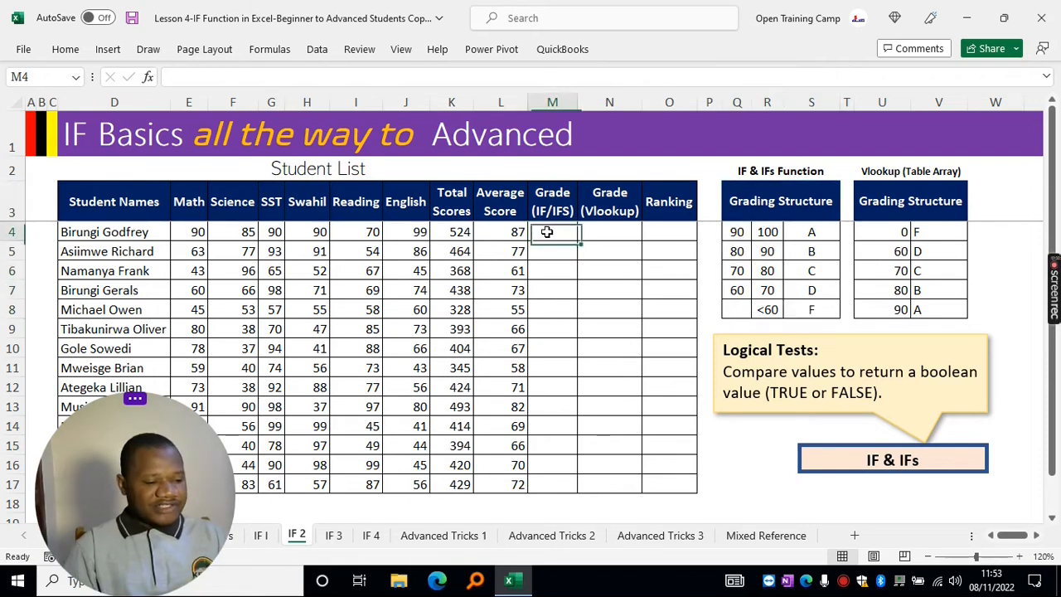
type("=IF(")
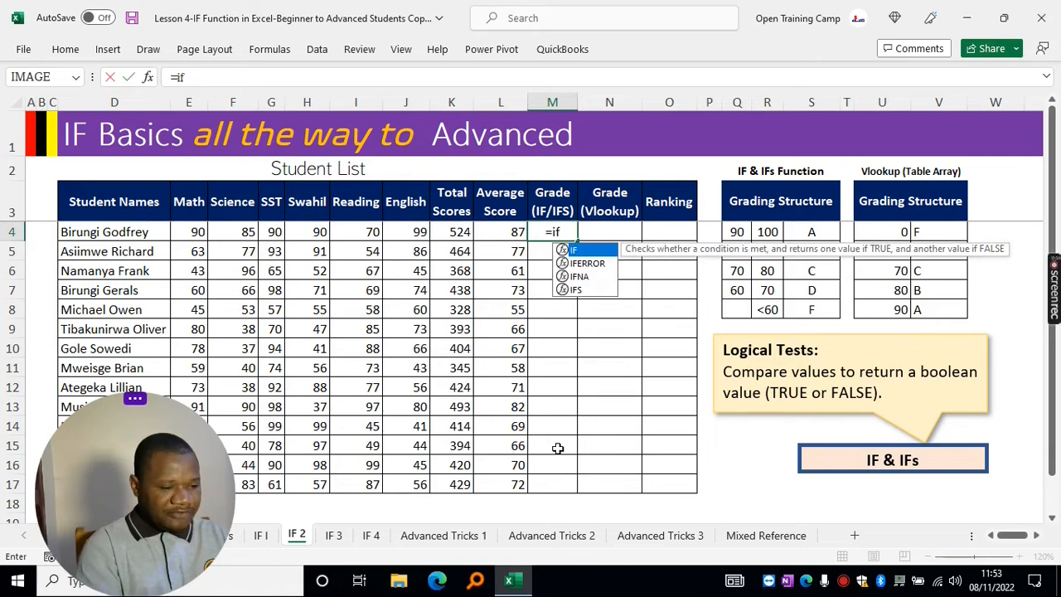
left_click(503, 232)
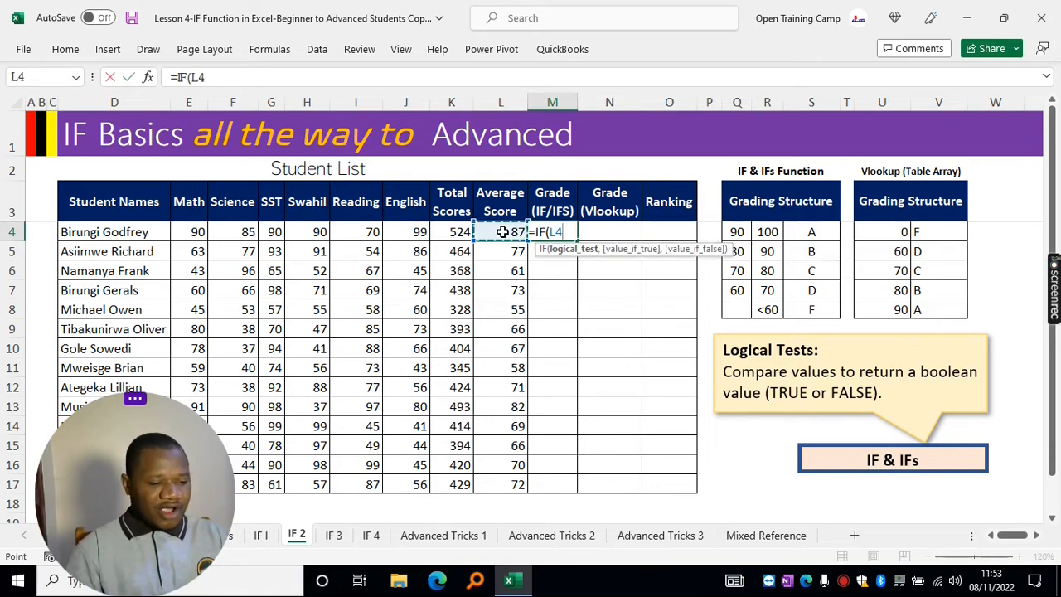
type(">=")
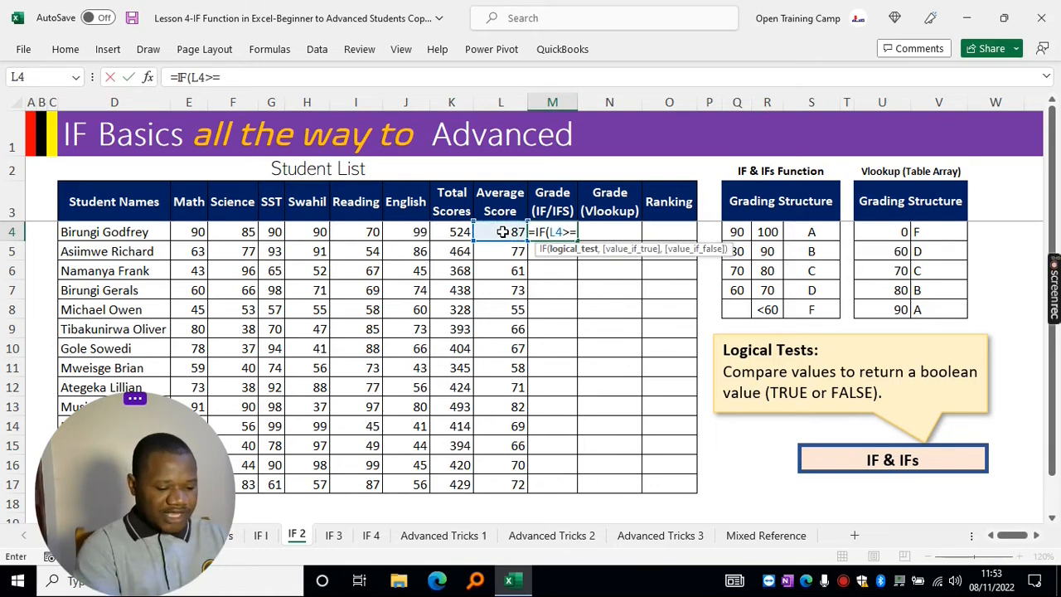
type("90,")
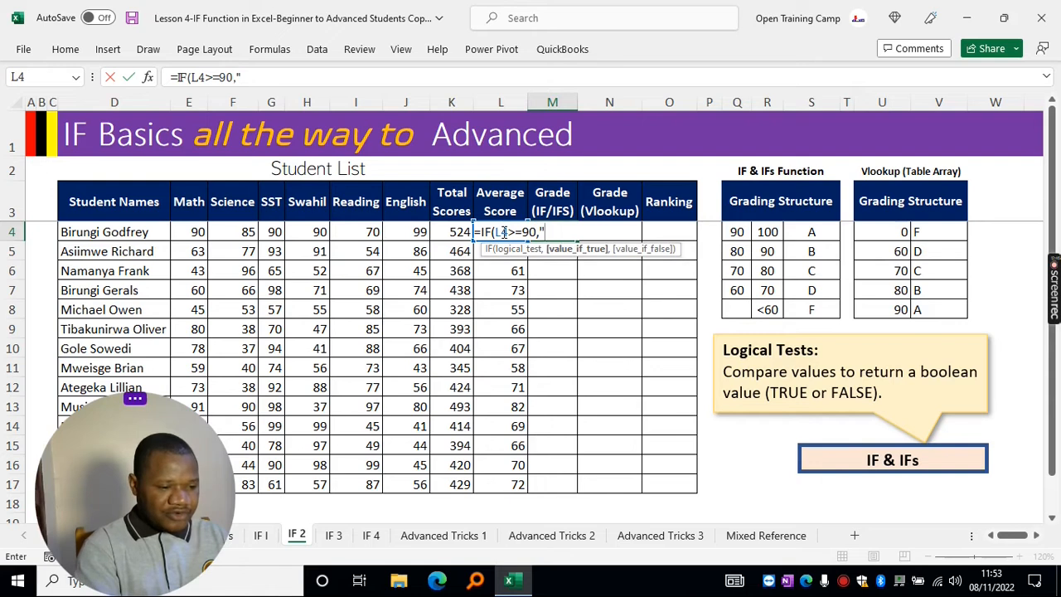
type("\"A\",IF(")
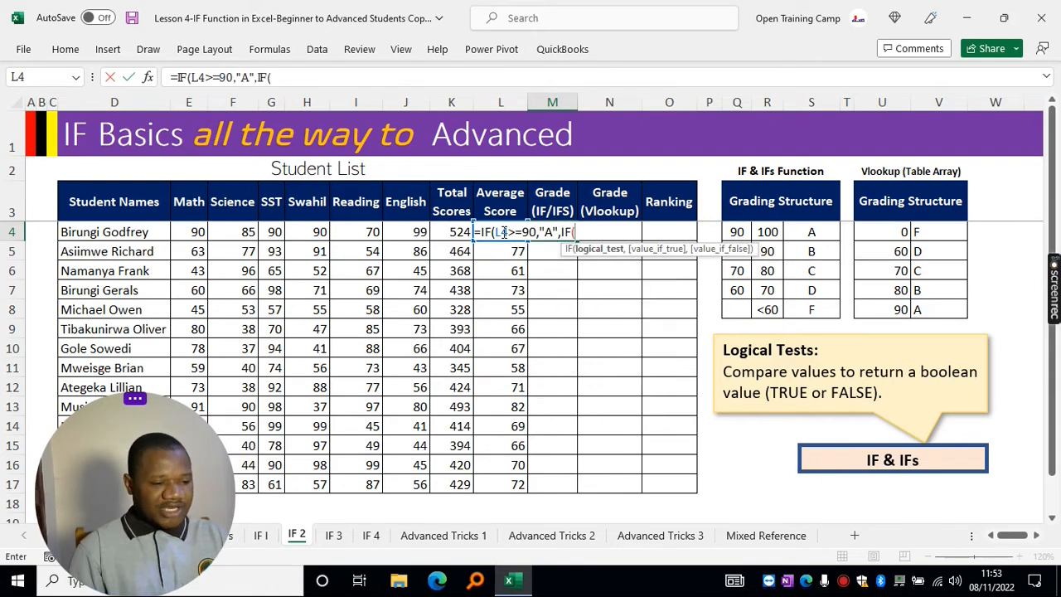
- Extend the nested IF formula in M4 to return "B" for L4>=80 and "C" for L4>=70
type("L4>=")
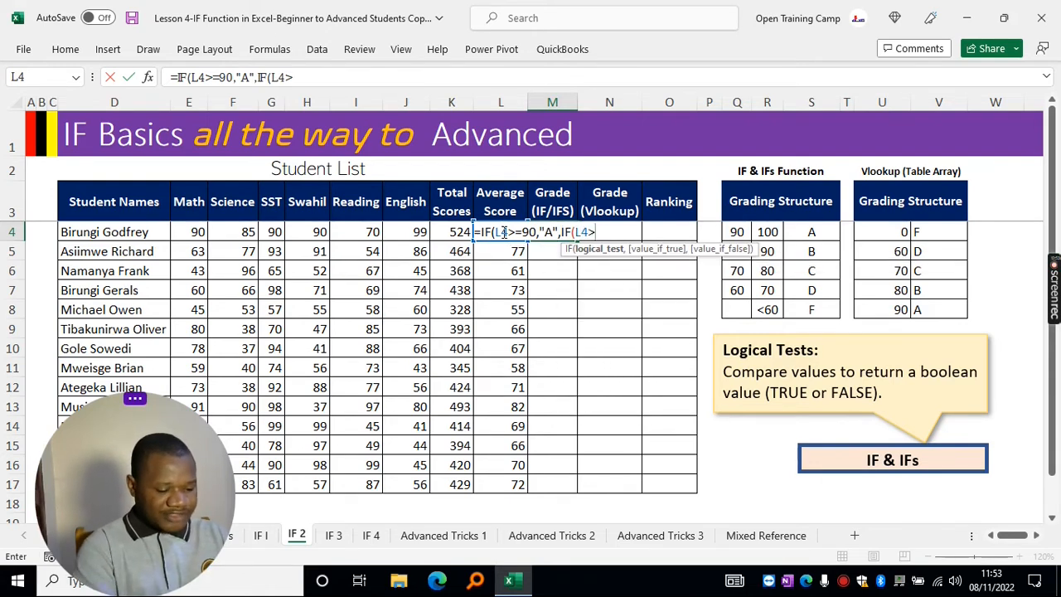
type("80,")
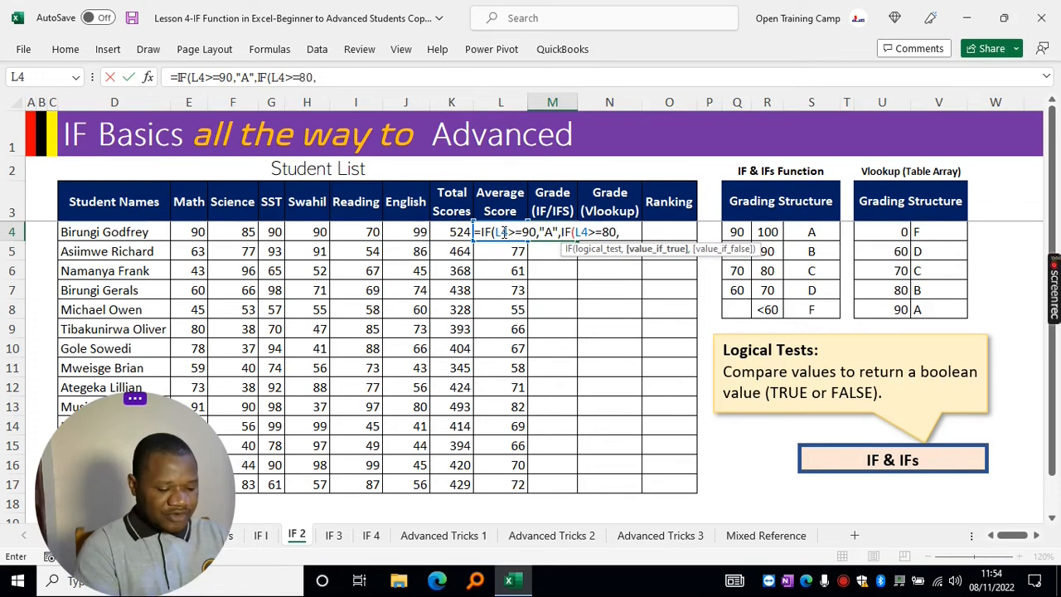
type("\"B\",")
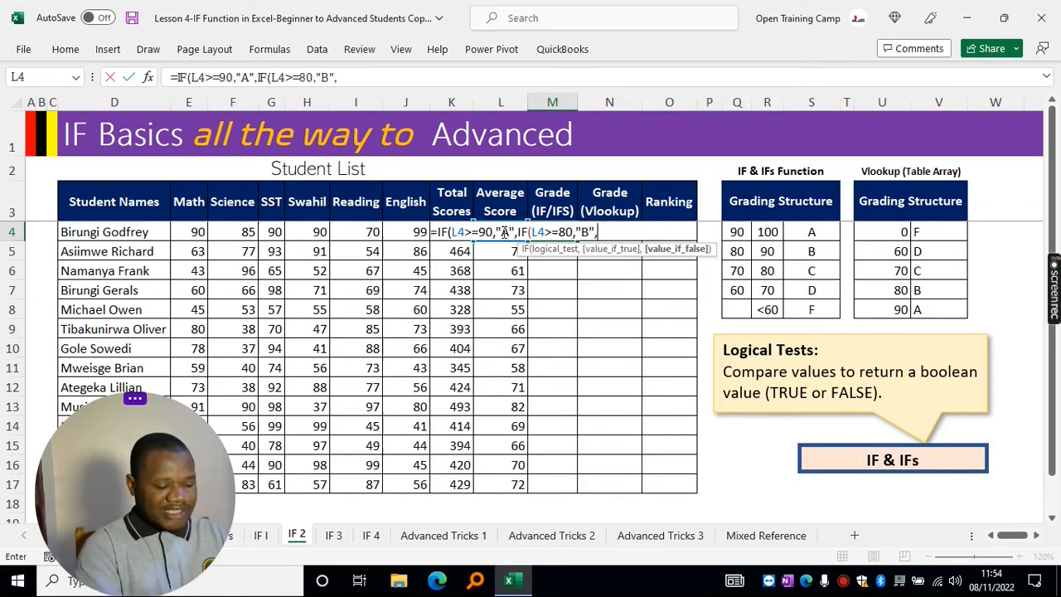
type("IF(L4")
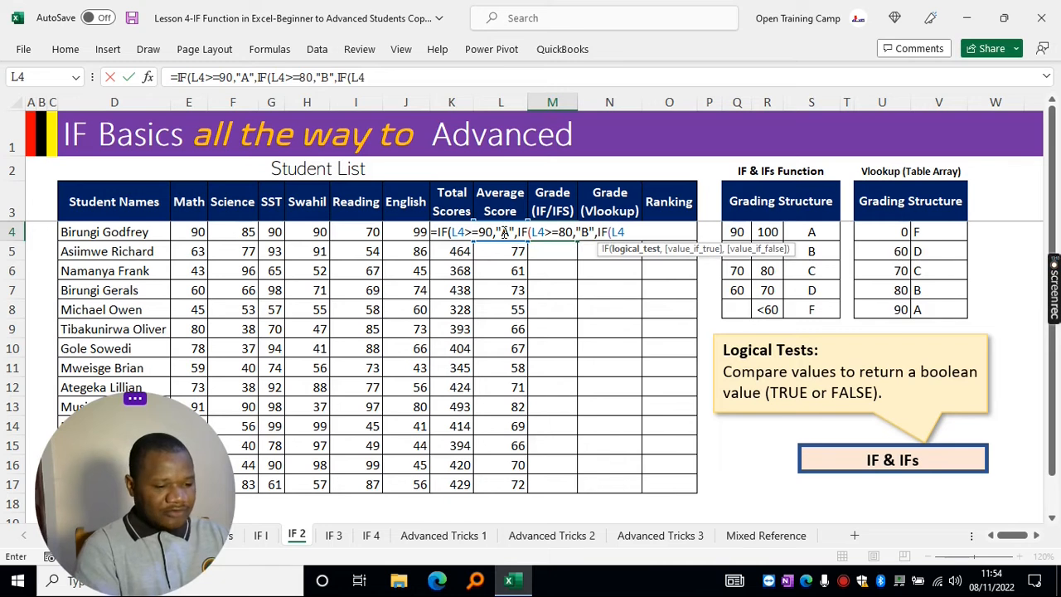
type(">=")
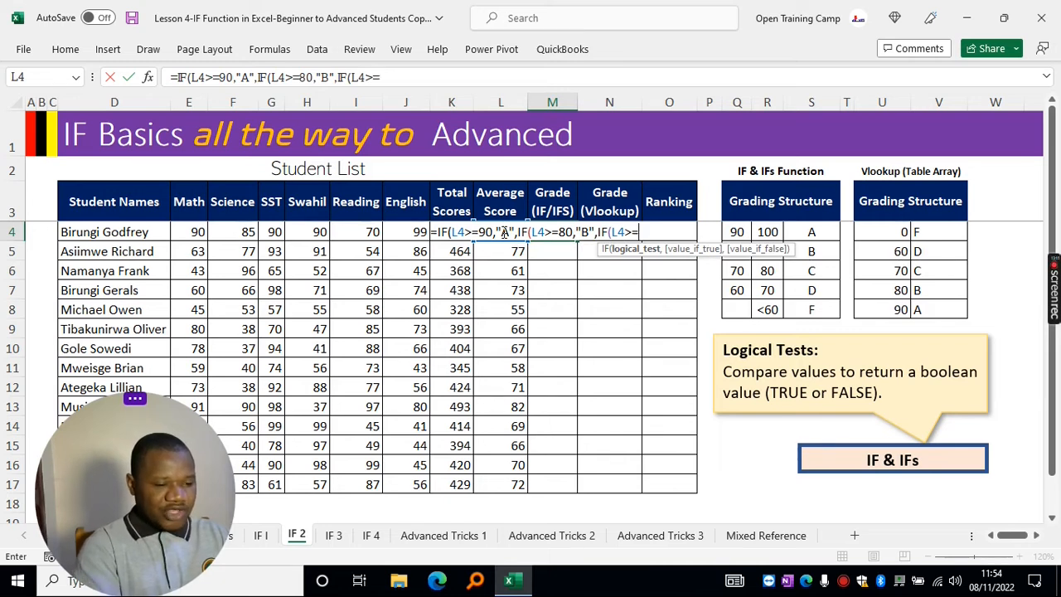
type("70,\"C\",")
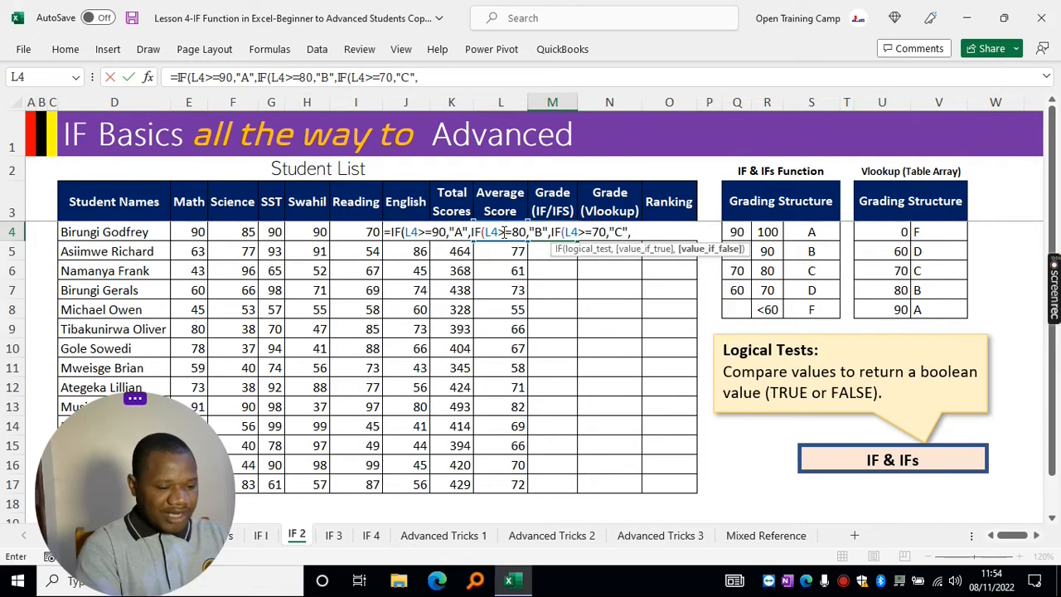
- Complete the nested IF formula in M4 with "D" for L4>=60 and "F" otherwise, close all brackets and enter it
type("IF(L4")
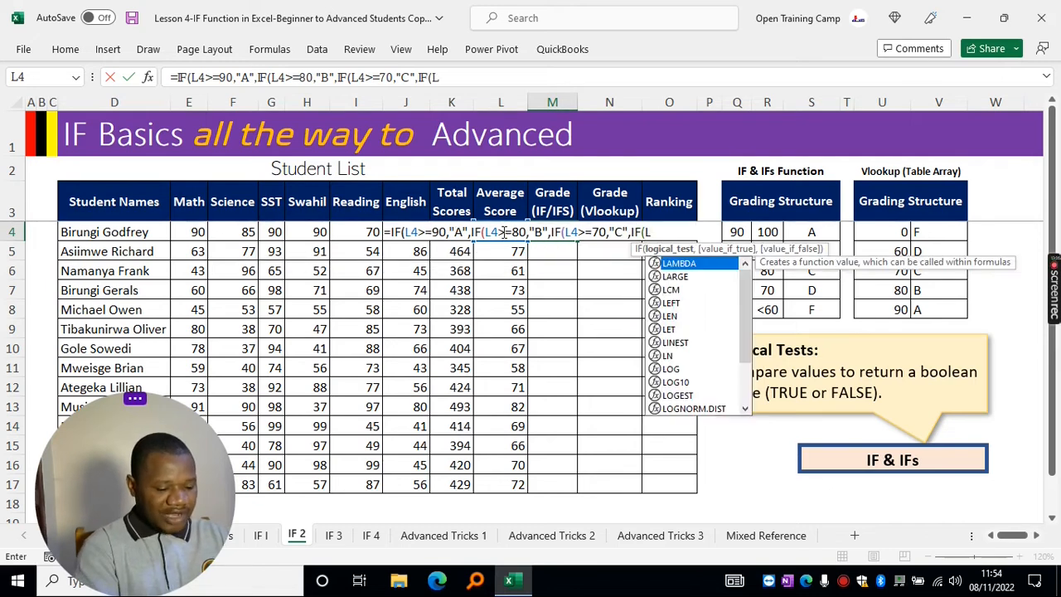
type(">")
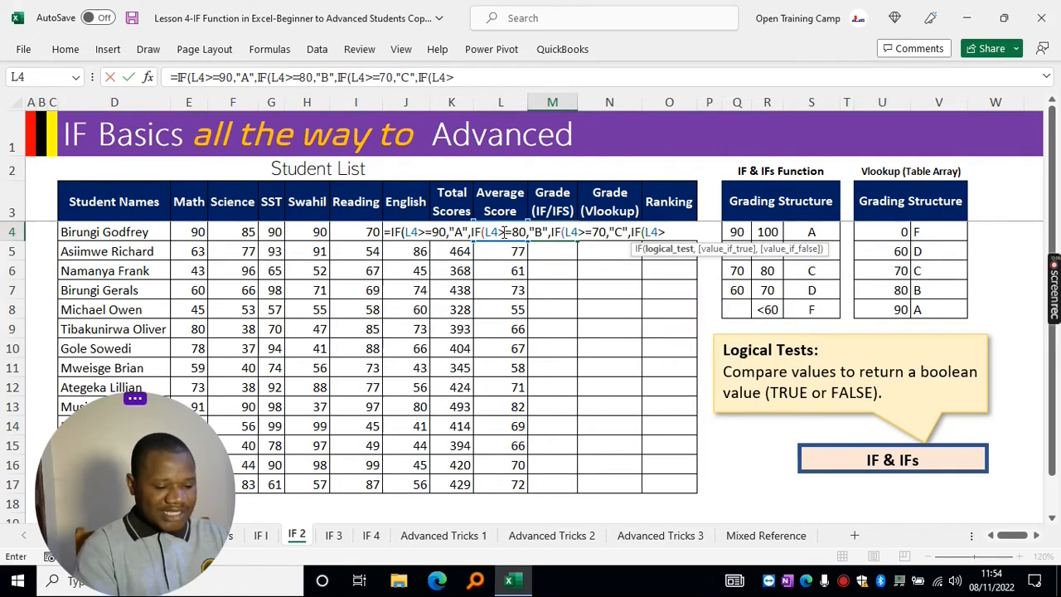
type("=60,")
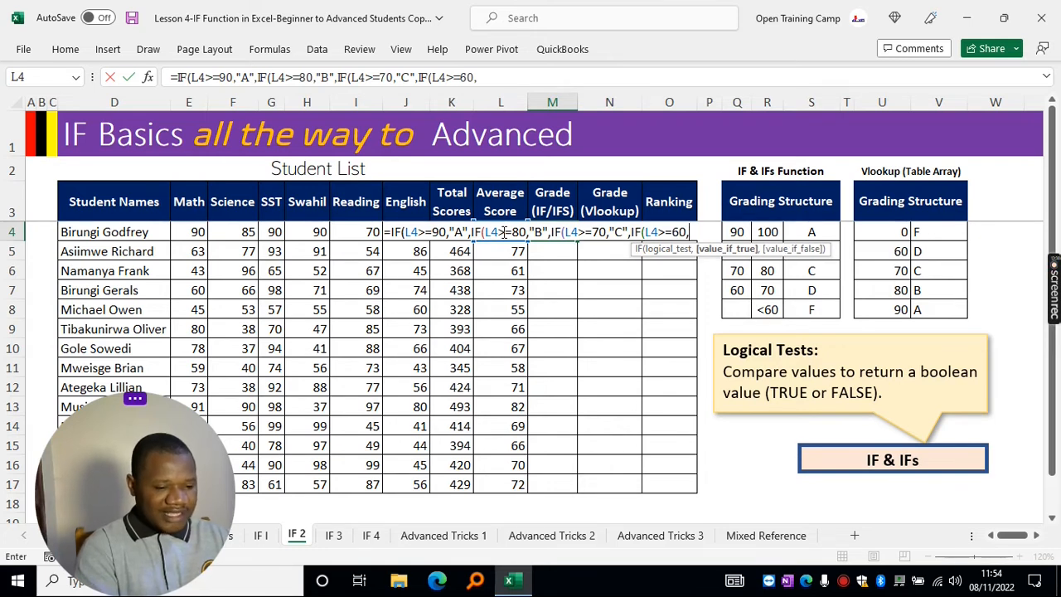
type("\"D\",")
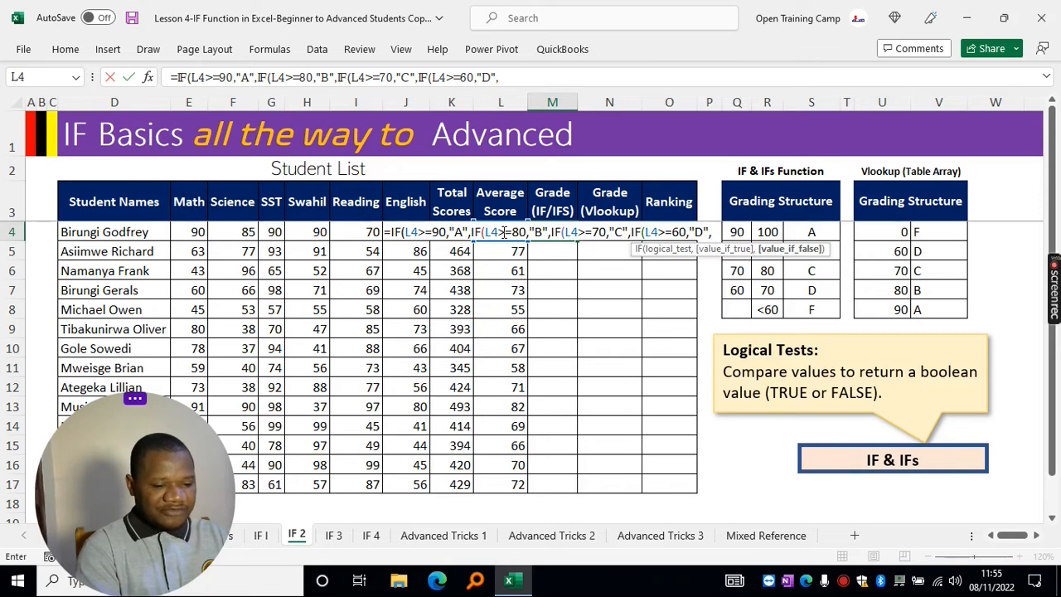
type("\"F")
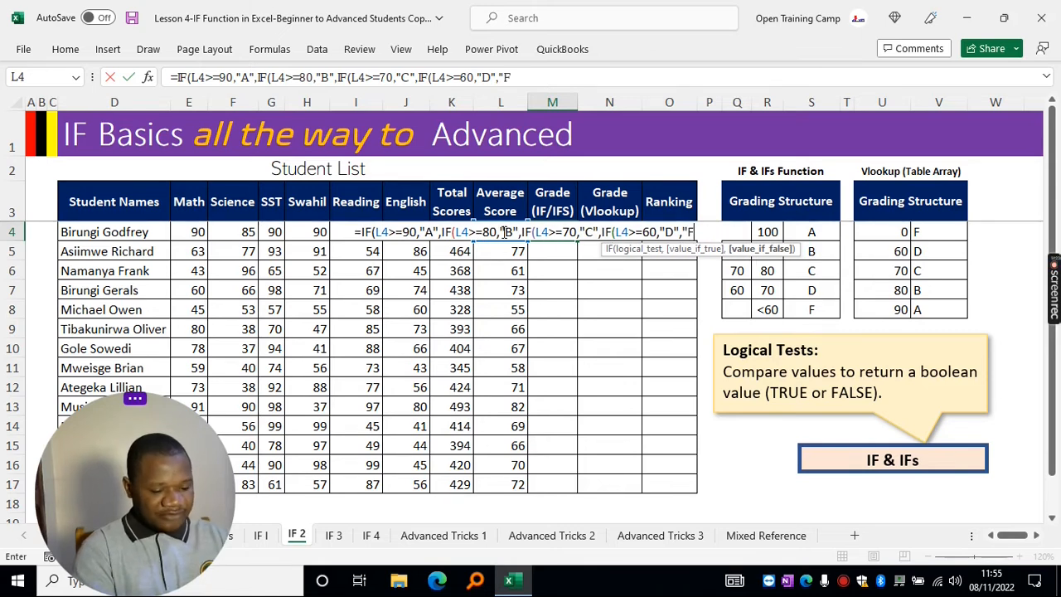
type("\"")
key("F2")
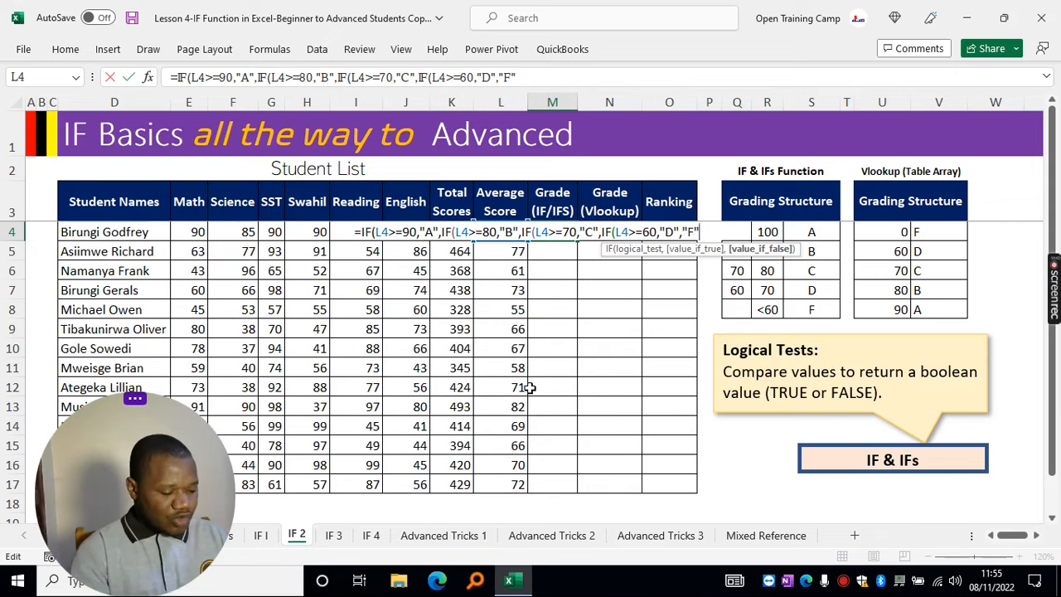
type(")")
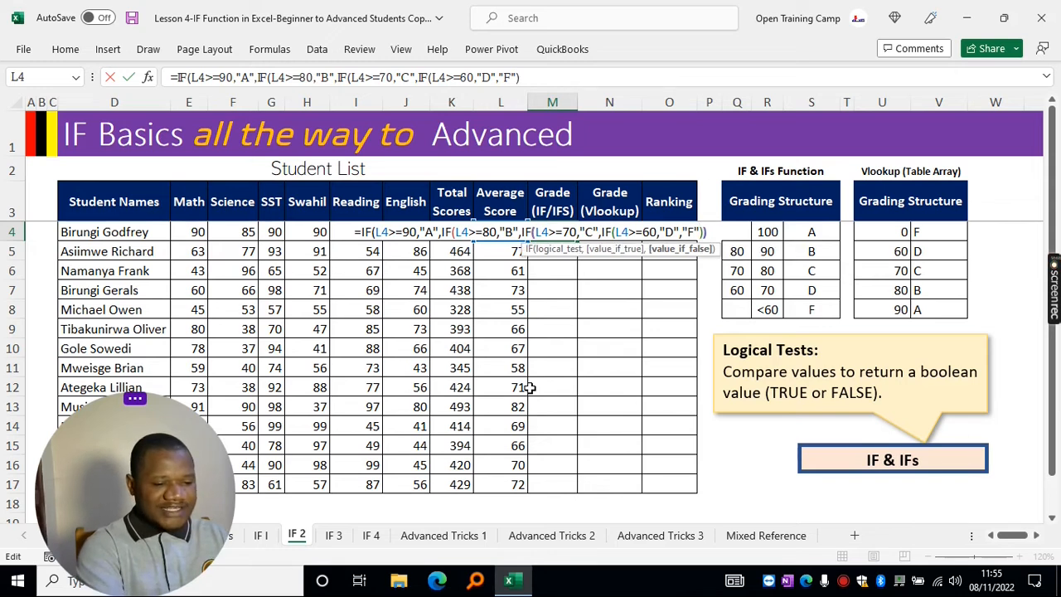
type("))")
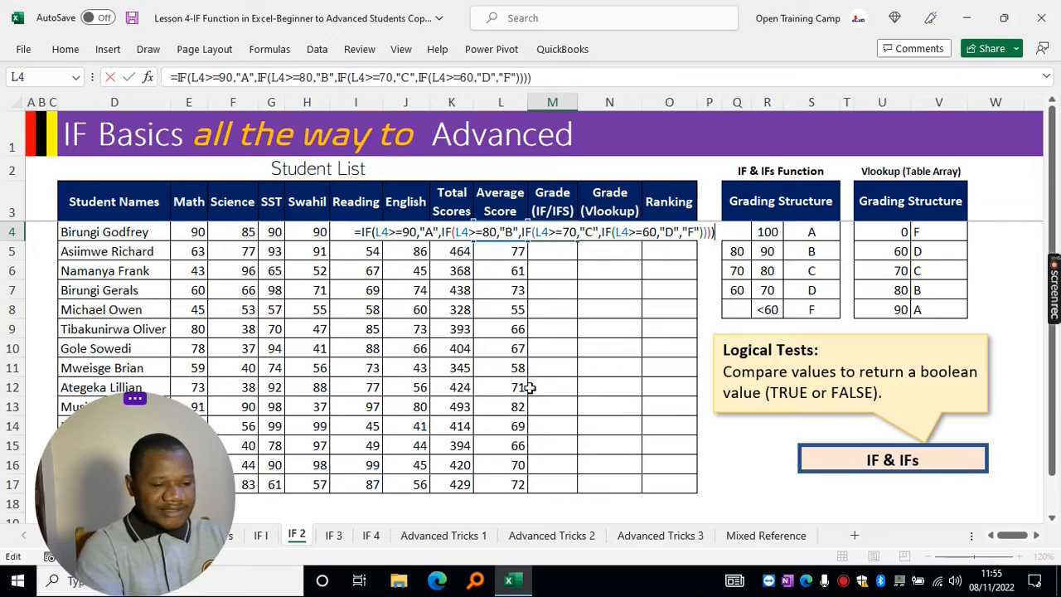
key("Return")
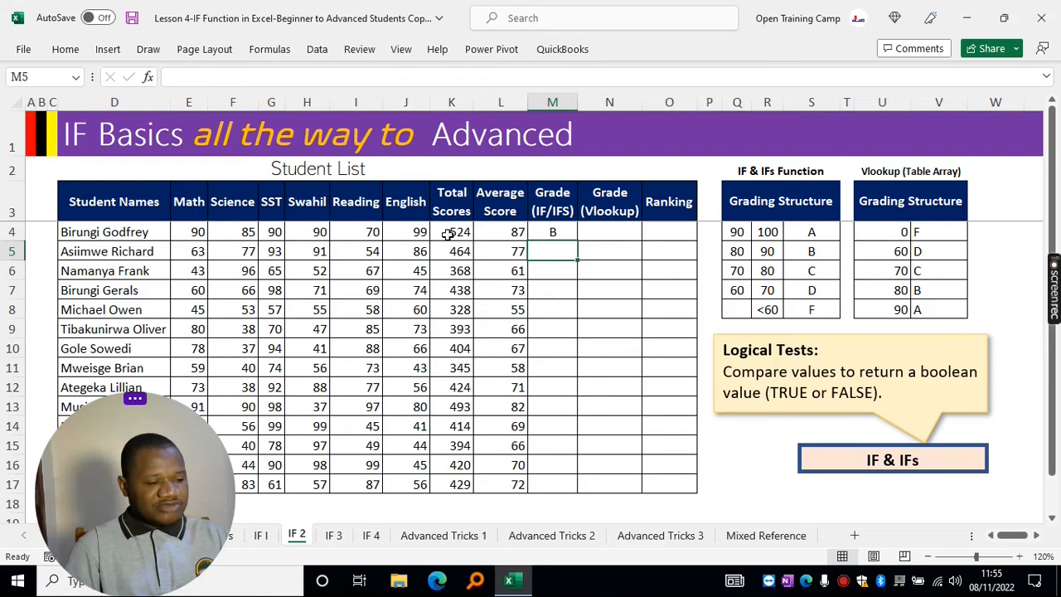
- Fill the nested IF grade formula from M4 down to M17 and check the copy in M10
left_click(553, 232)
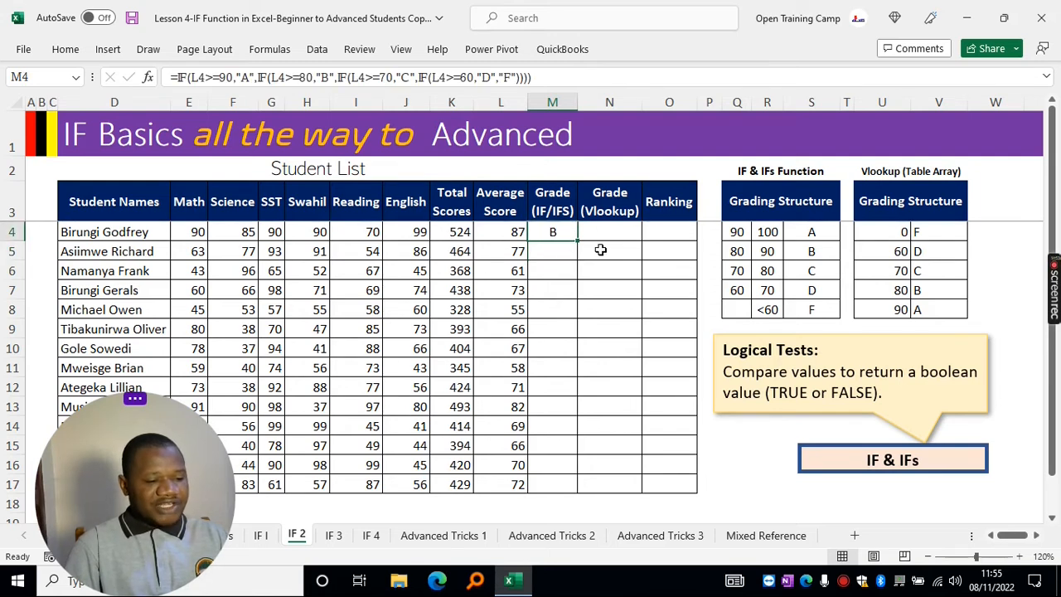
left_click_drag(578, 241, 585, 485)
left_click(552, 348)
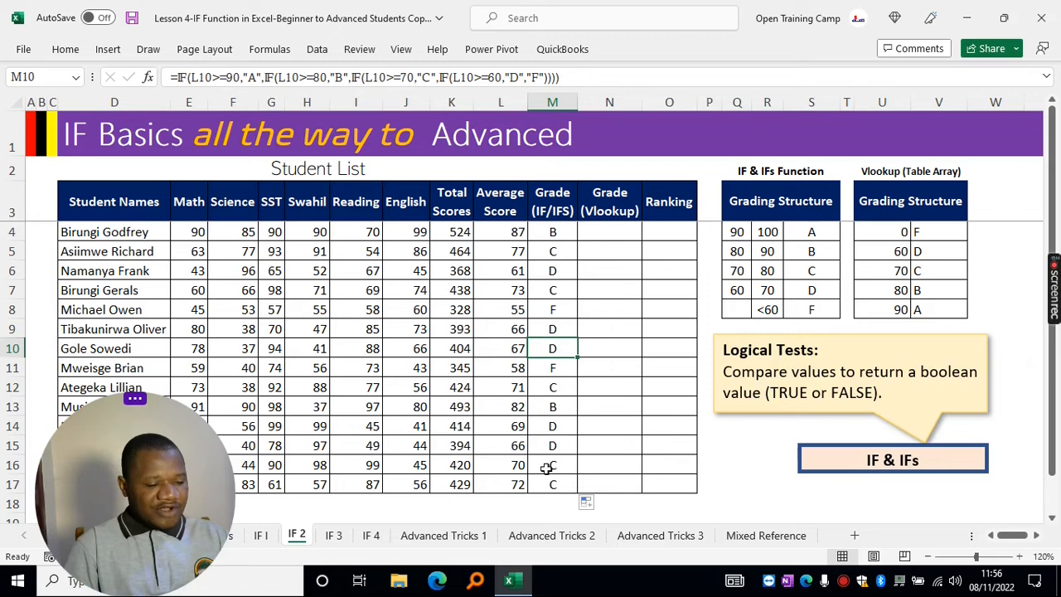
- Replace the average score in L17 with 95 and check the grade formula in M17
left_click(499, 484)
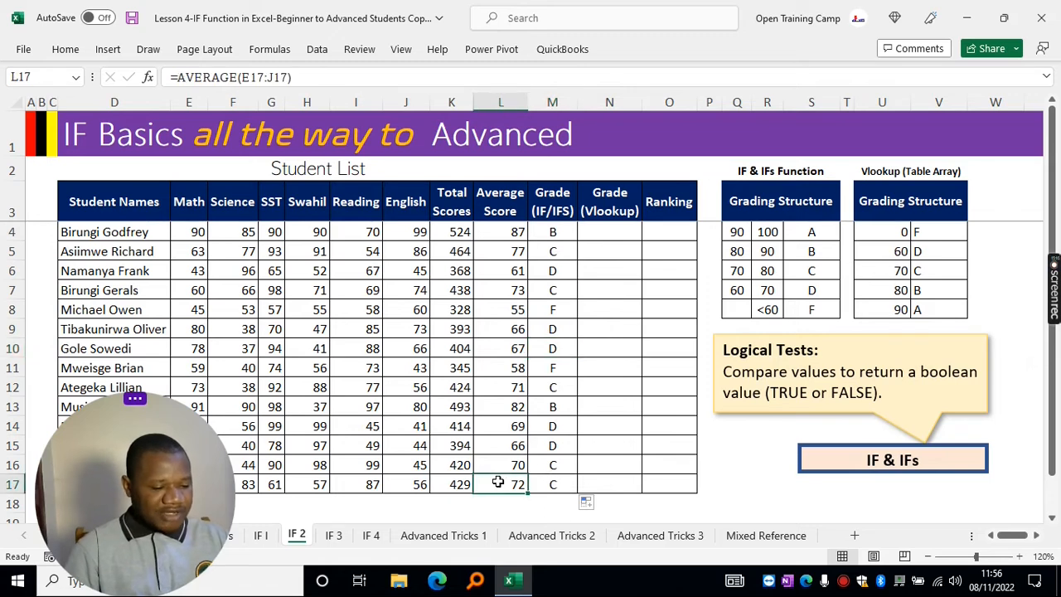
type("95")
key("Return")
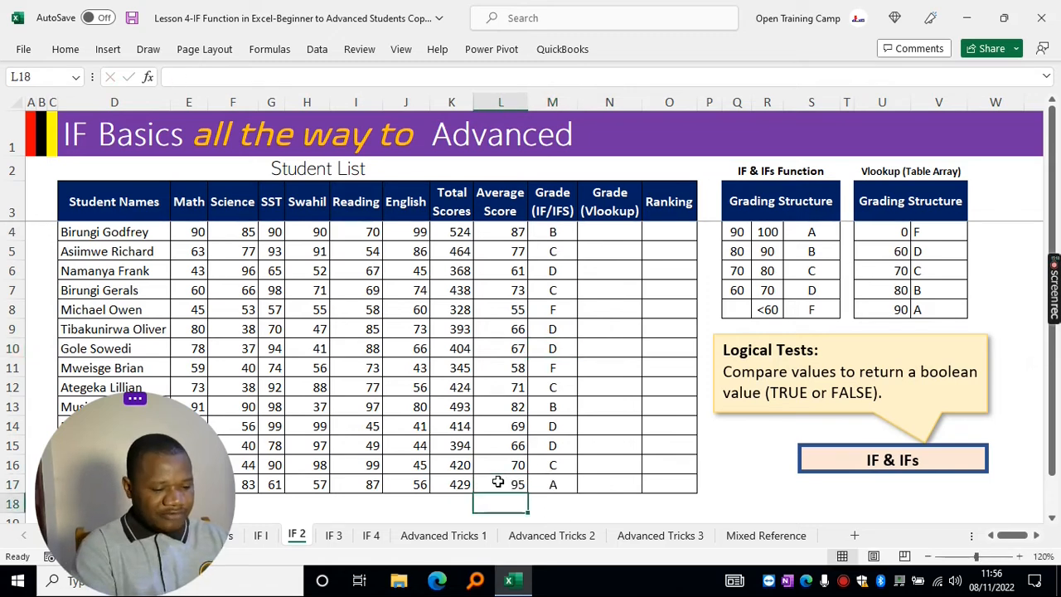
left_click(558, 483)
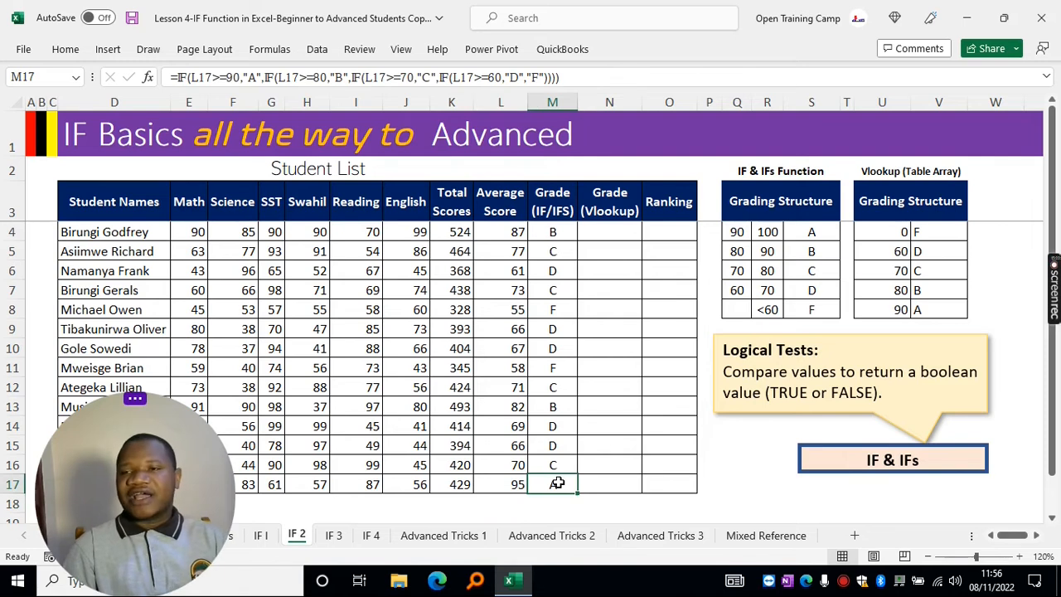
- Clear all grades from the Grade (IF/IFS) column, cells M4:M17
left_click_drag(552, 233, 557, 481)
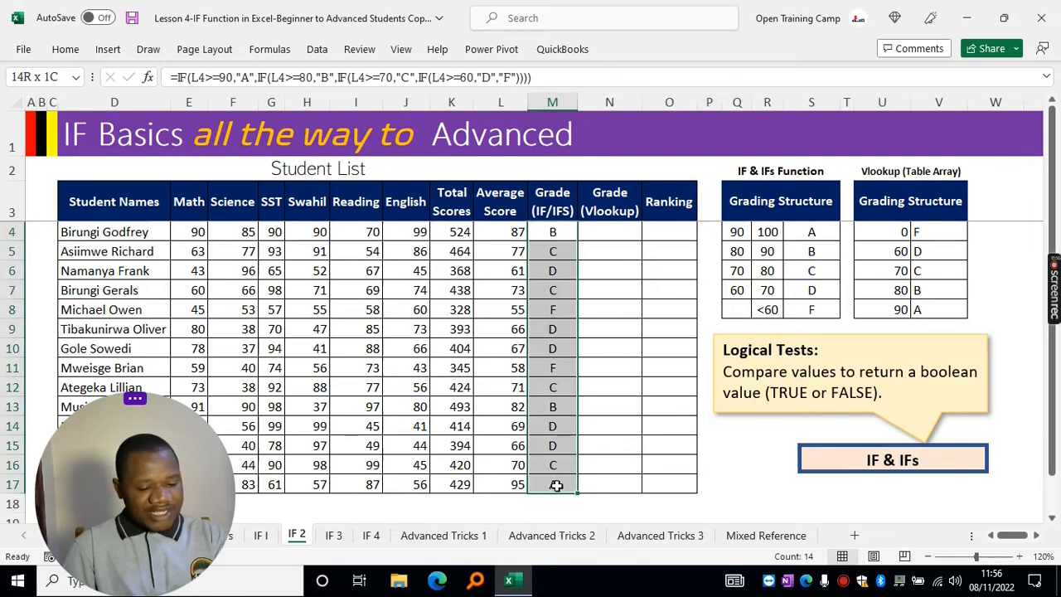
key("Delete")
- Start an IFS formula in M4 whose first test returns "A" for L4>=90
left_click(552, 235)
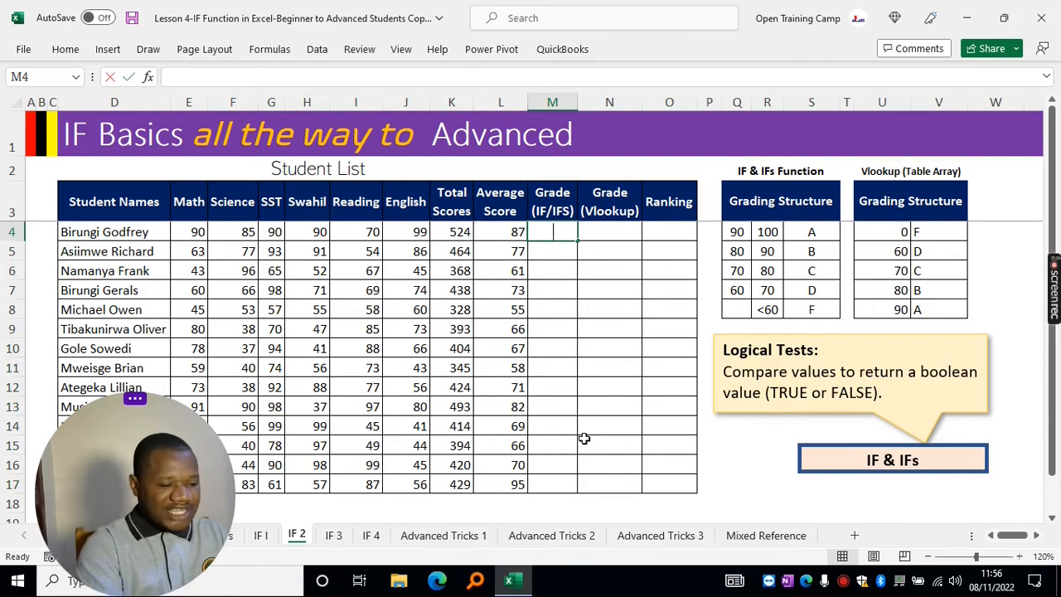
type("=ifs")
key("Tab")
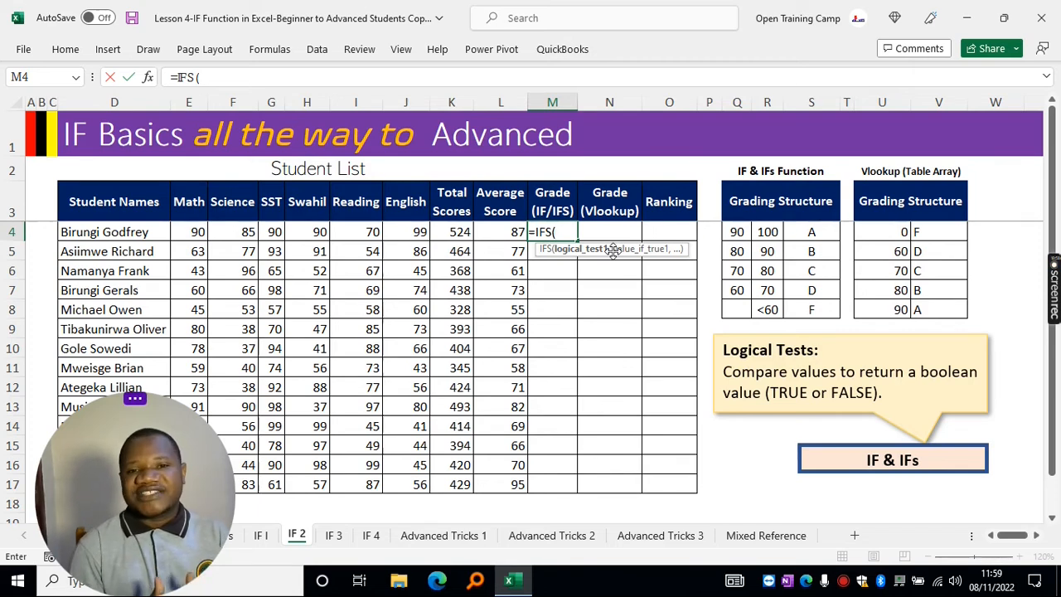
left_click(504, 232)
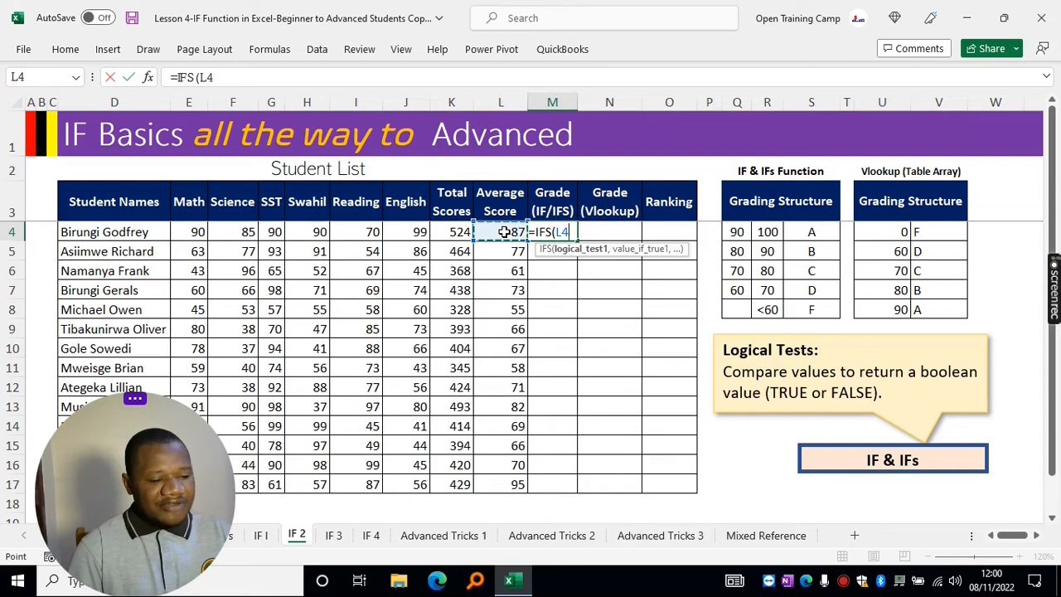
type(">")
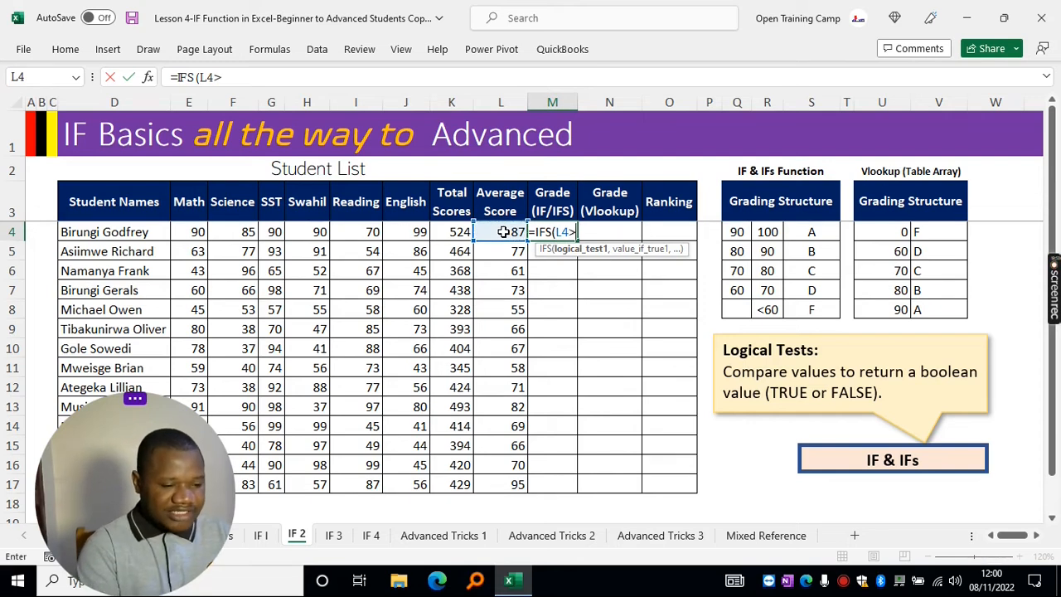
type("=90")
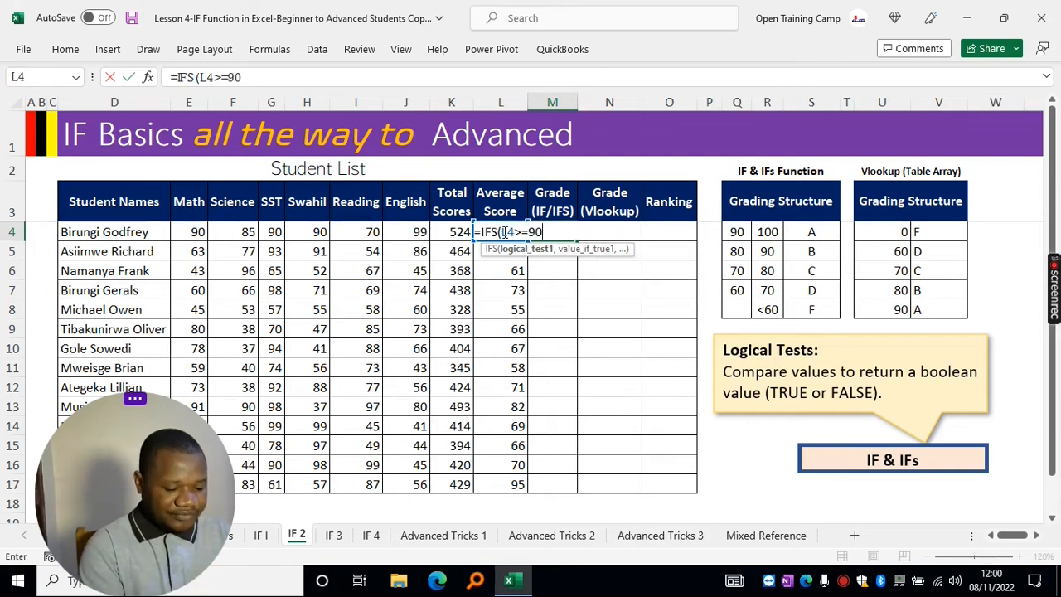
type(",\"A\",")
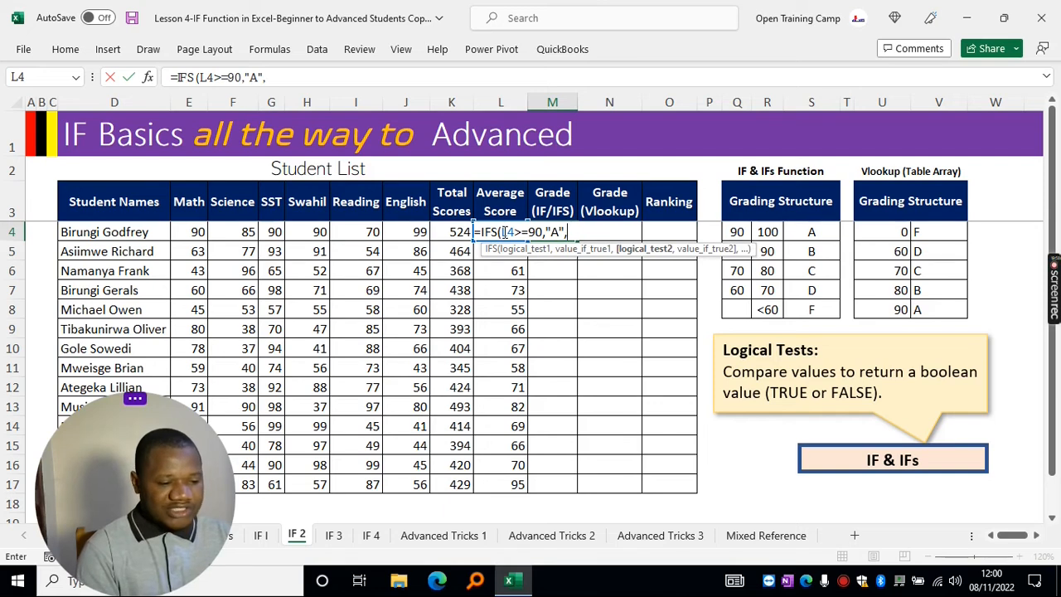
- Add tests to the IFS formula in M4 returning "B" for L4>=80 and "C" for L4>=70
type("L")
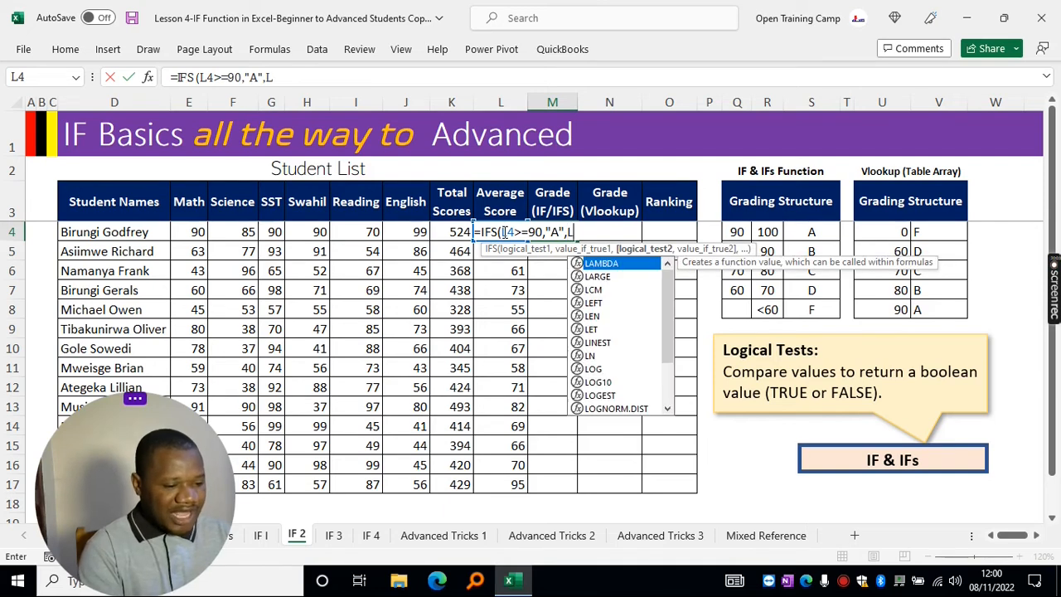
type("4>=80")
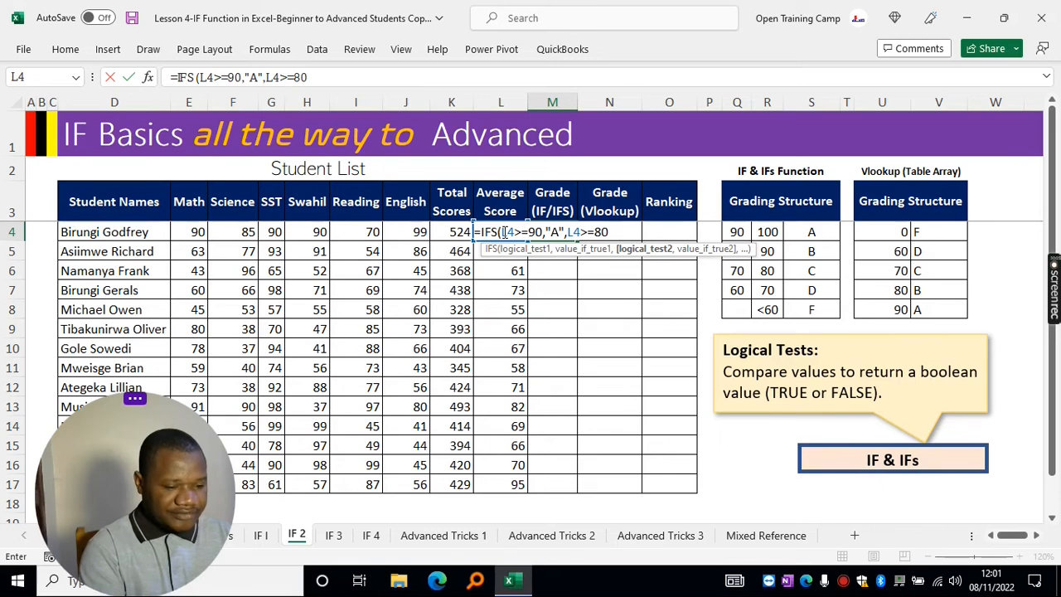
type(",\"B\",")
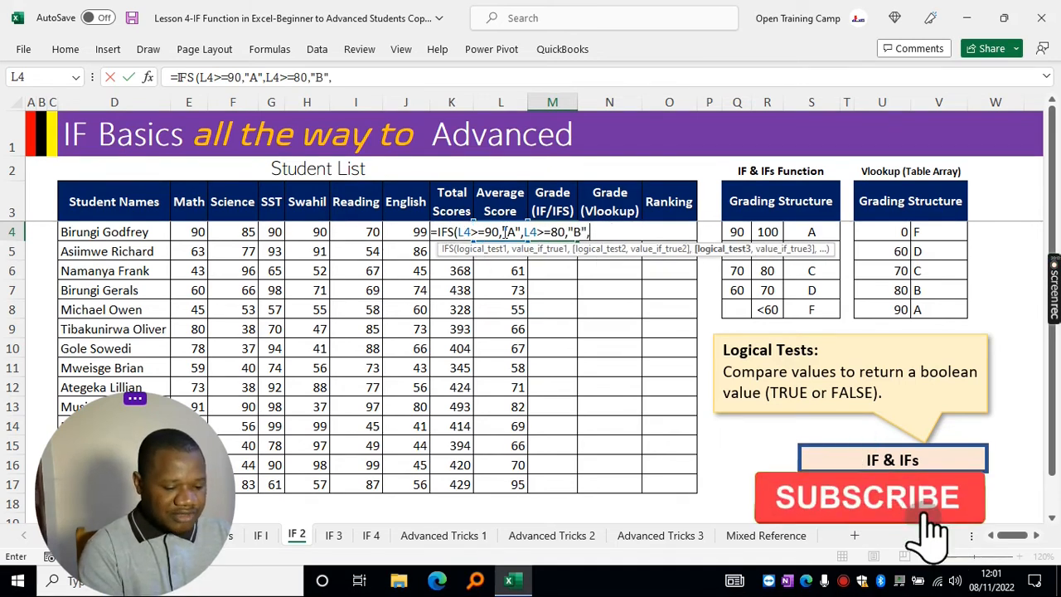
type("L4")
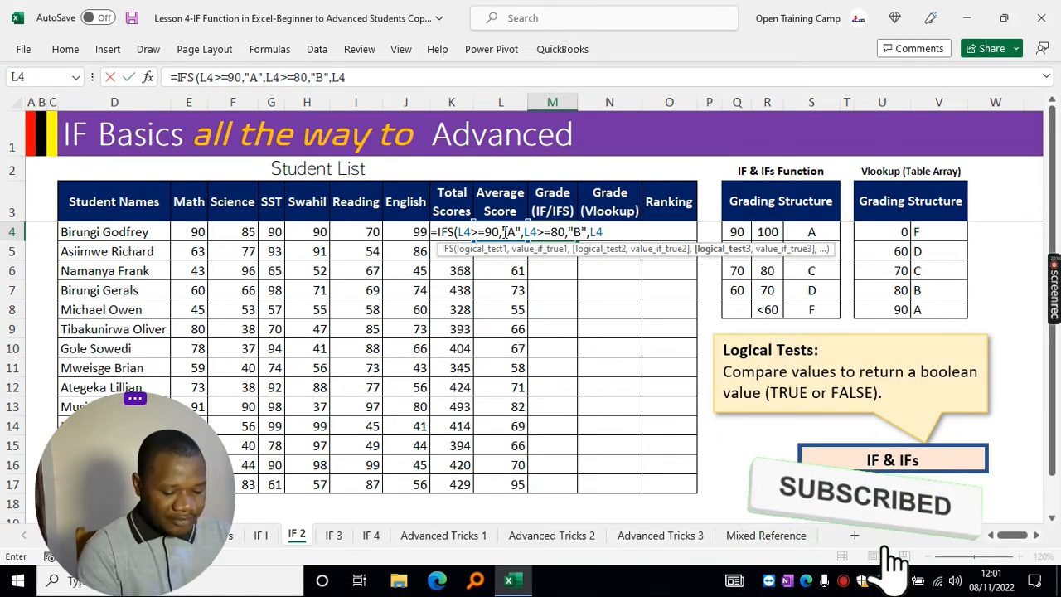
type(">=")
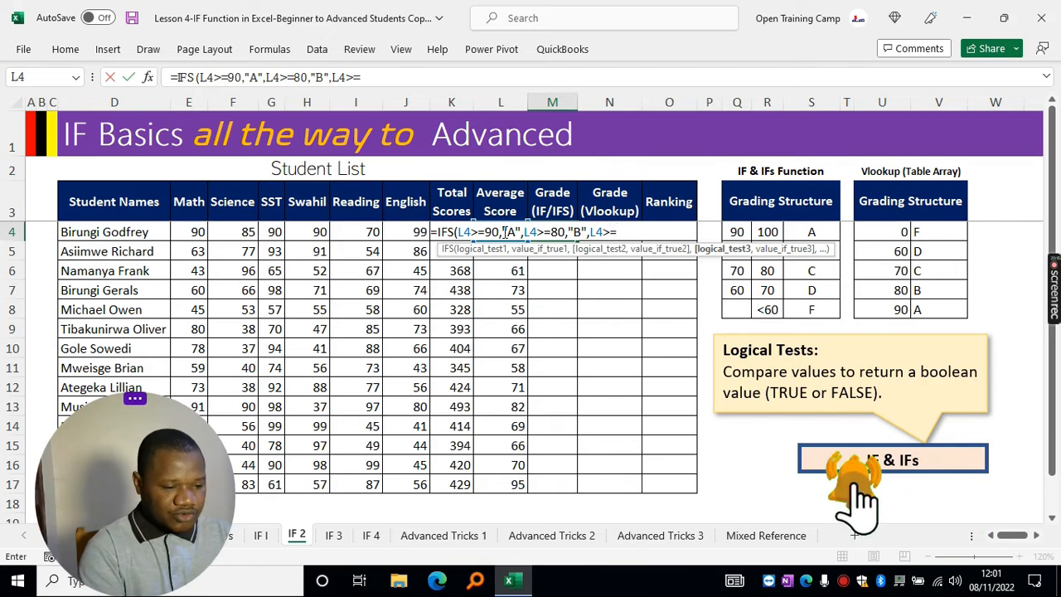
type("70,\"C")
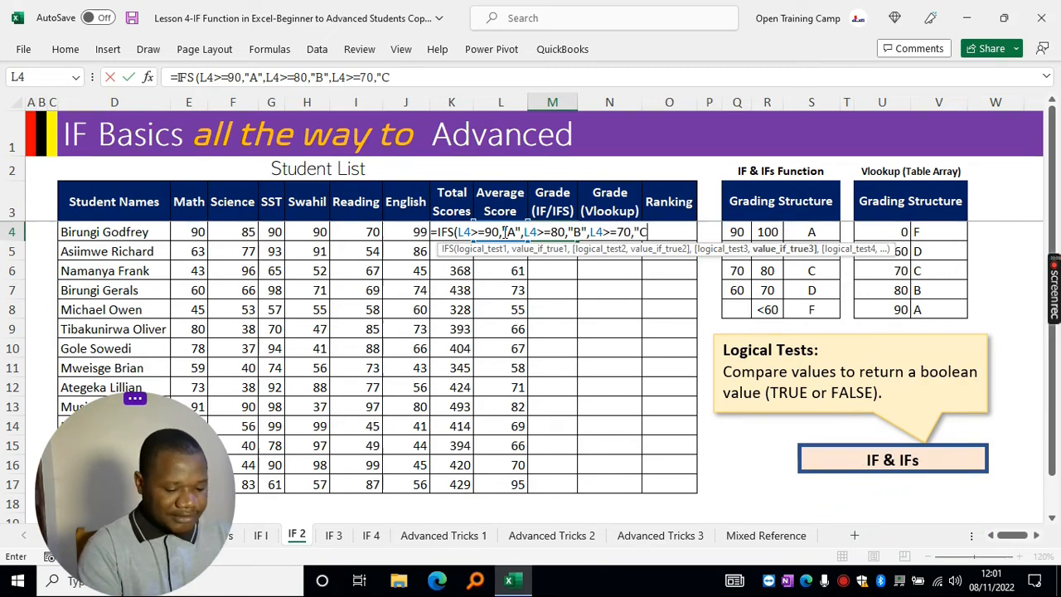
type("\",")
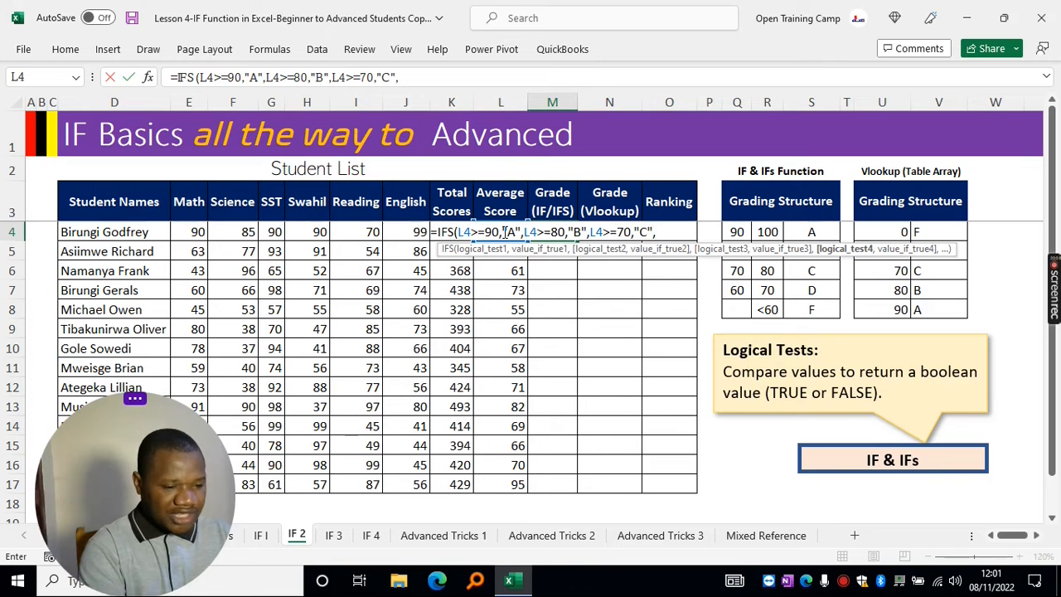
- Complete the IFS formula in M4 with "D" for L4>=60 and TRUE returning "F", close the bracket and enter it
type("L4")
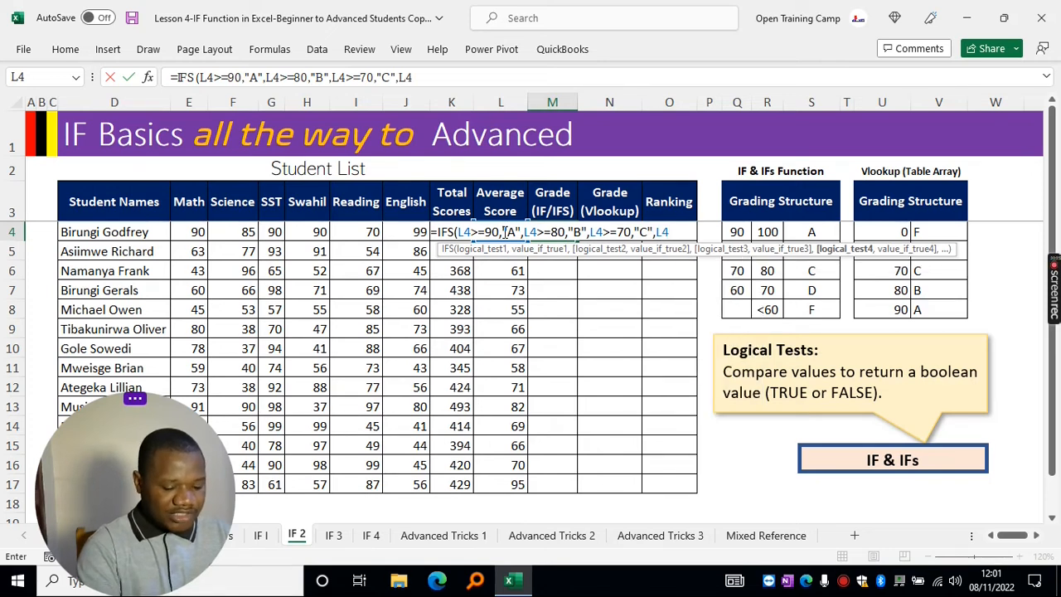
type(">=60,")
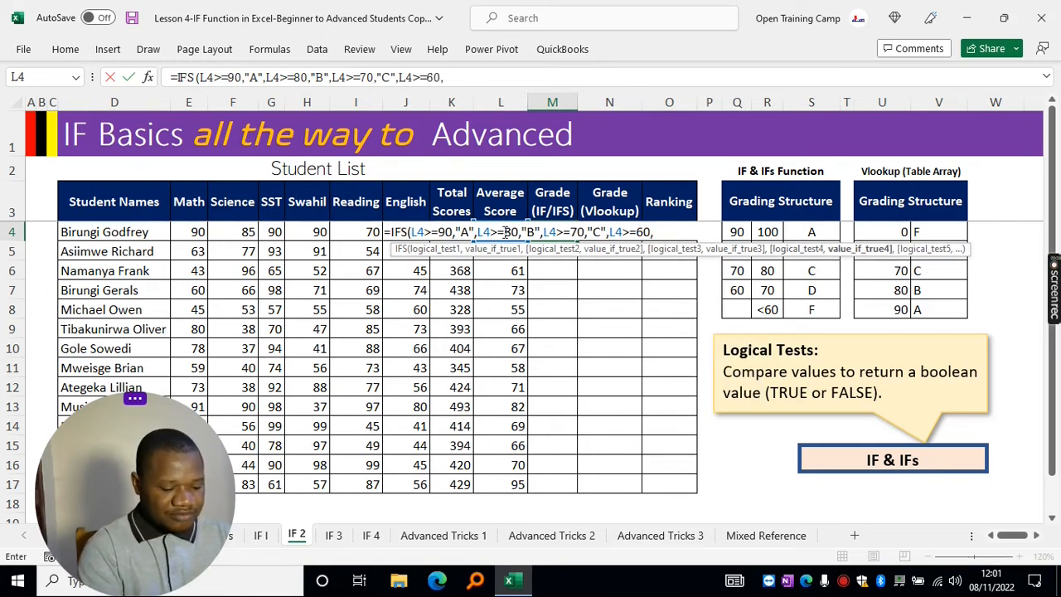
type("\"D\"")
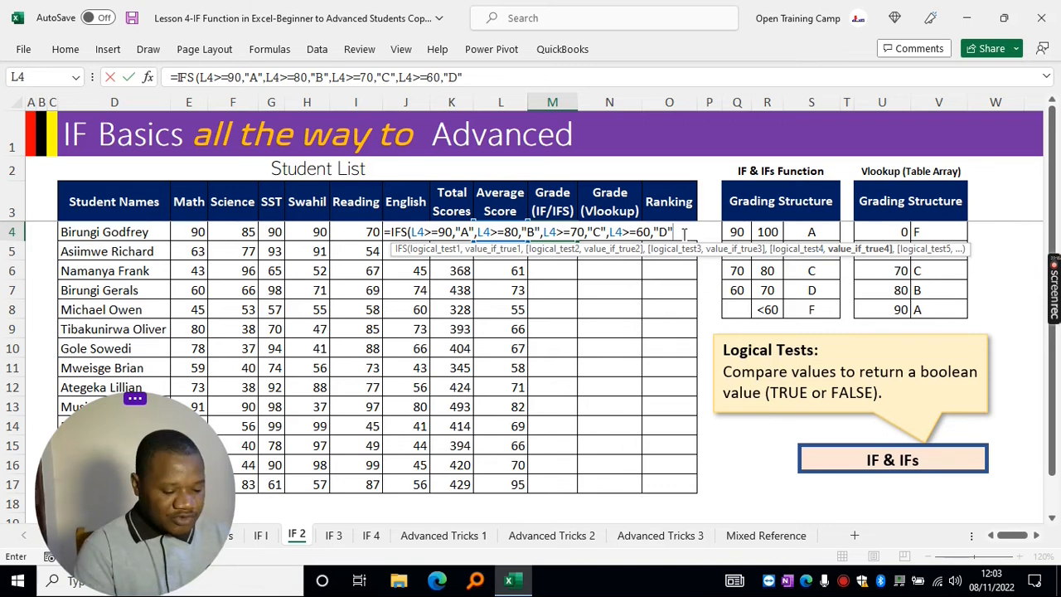
type(",")
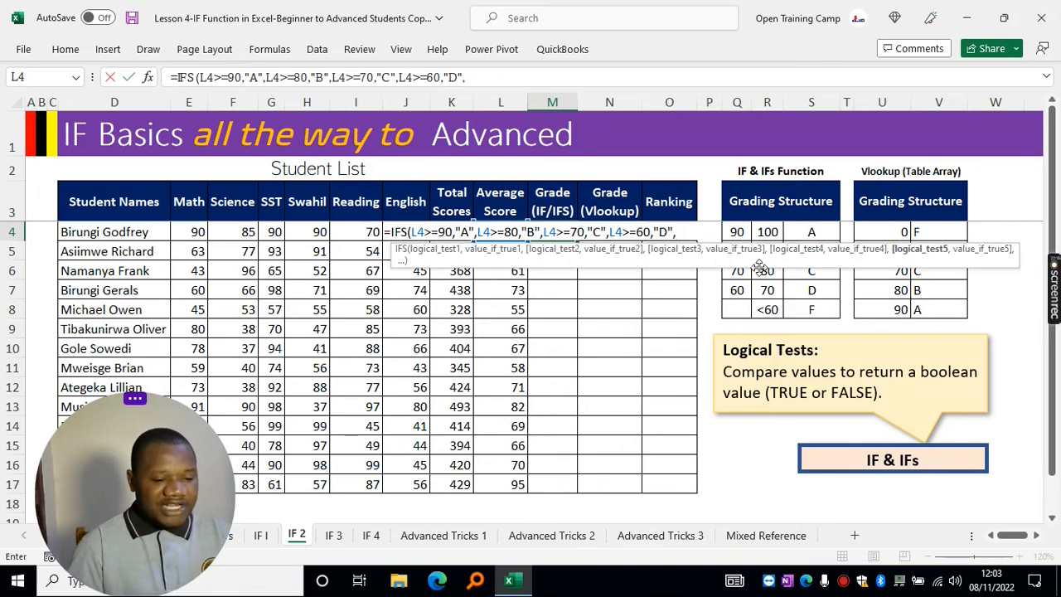
type("TRUE,")
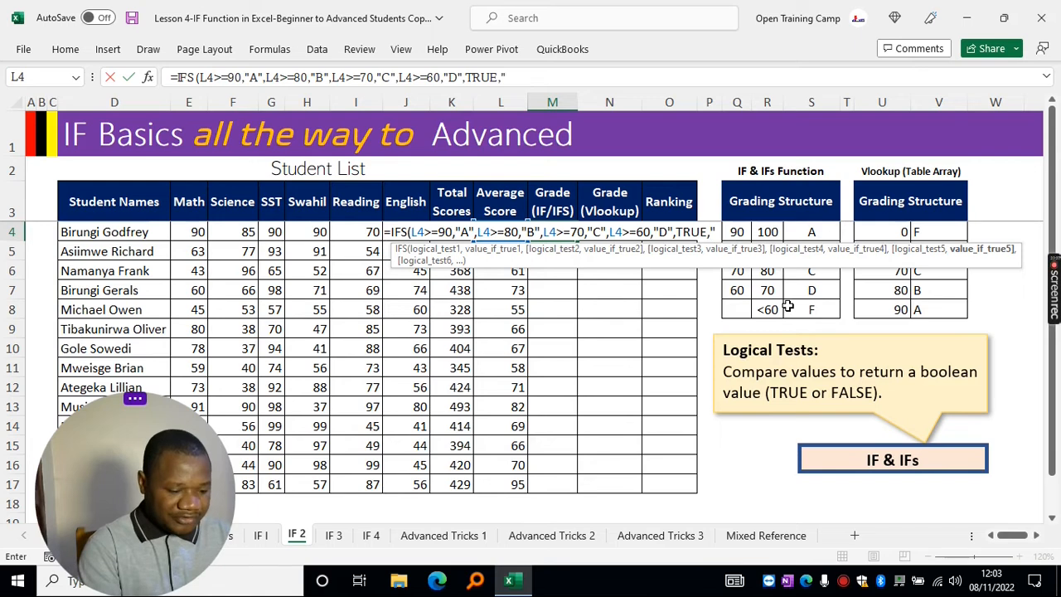
type("\"F\")")
key("Return")
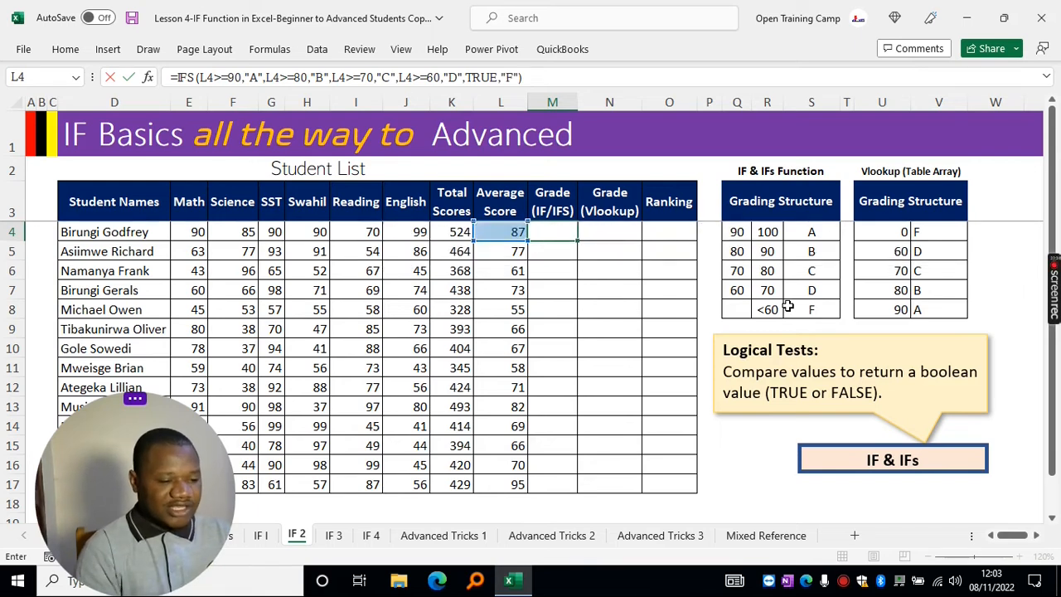
- Fill the IFS grade formula from M4 down to M17 and check the copy in M9
left_click(500, 231)
left_click(551, 231)
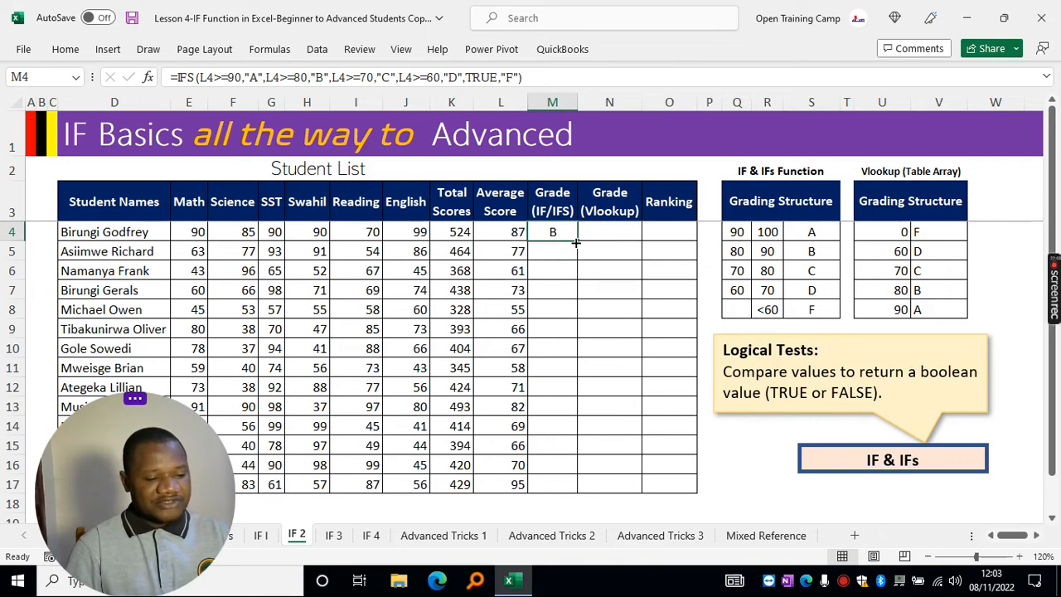
double_click(577, 243)
left_click(609, 368)
left_click(556, 330)
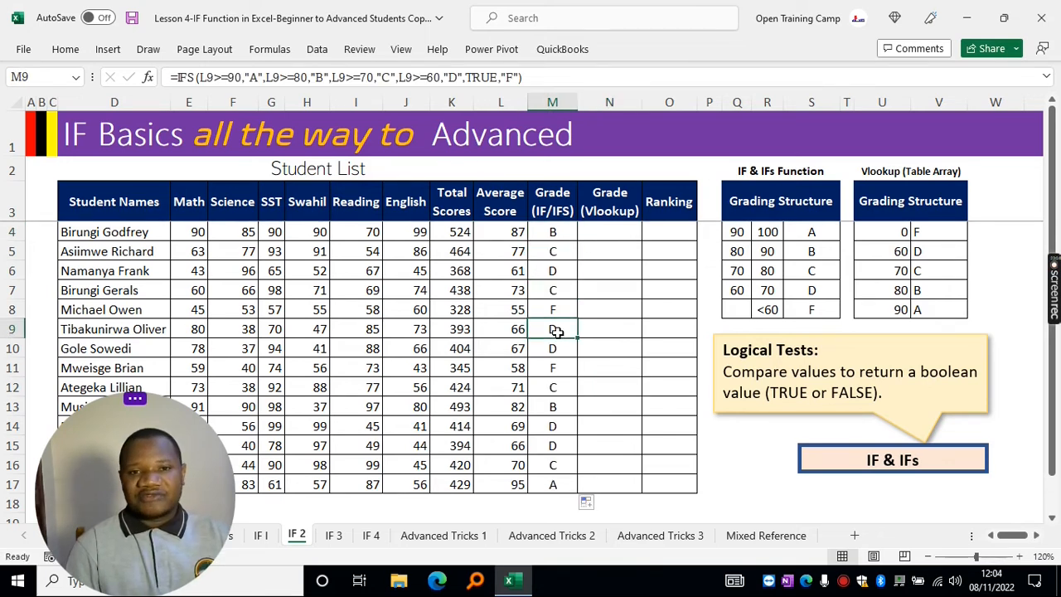
- Start a VLOOKUP formula in N4 that looks up L4 in the absolute range $U$4:$V$8 with column index 2
left_click(609, 387)
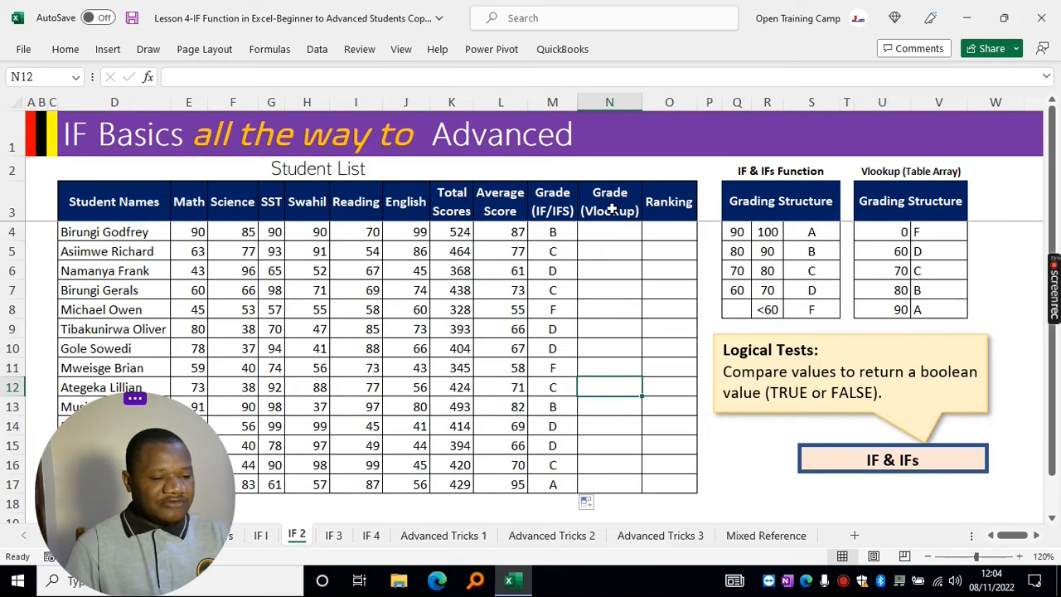
left_click(602, 234)
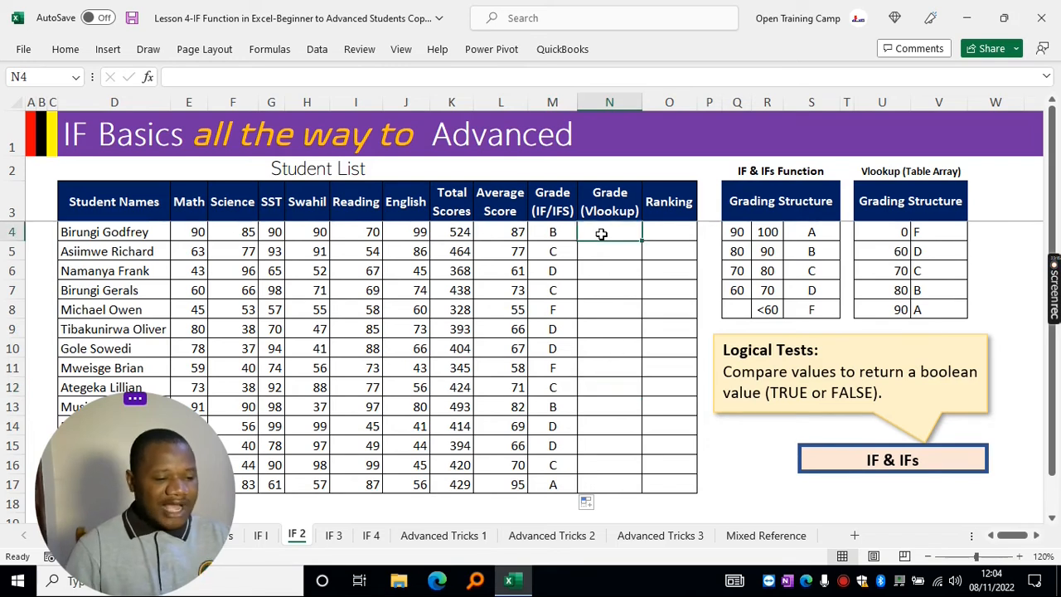
type("=VLOOKUP(")
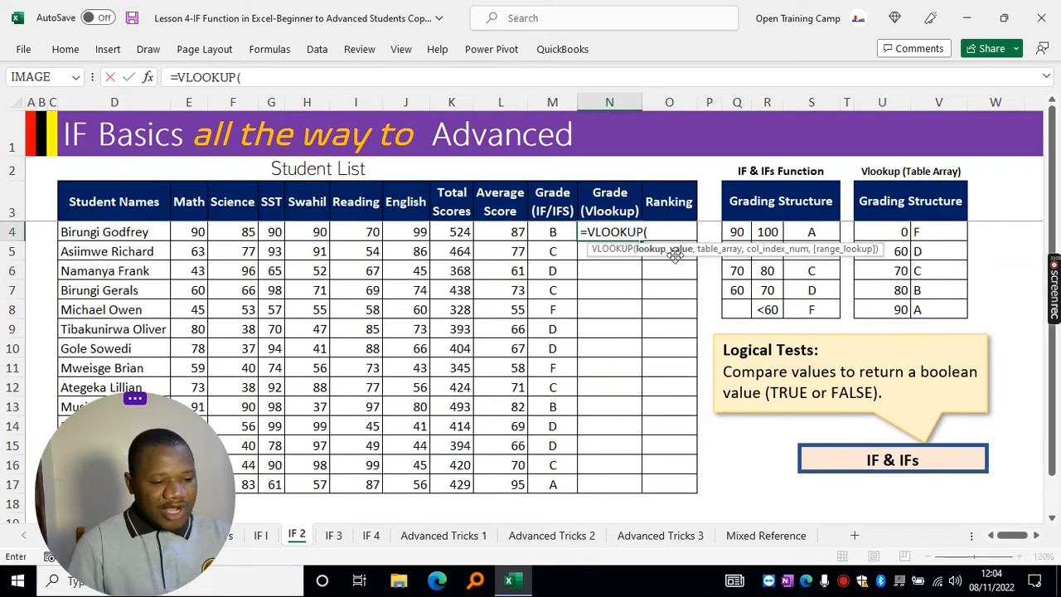
left_click(502, 233)
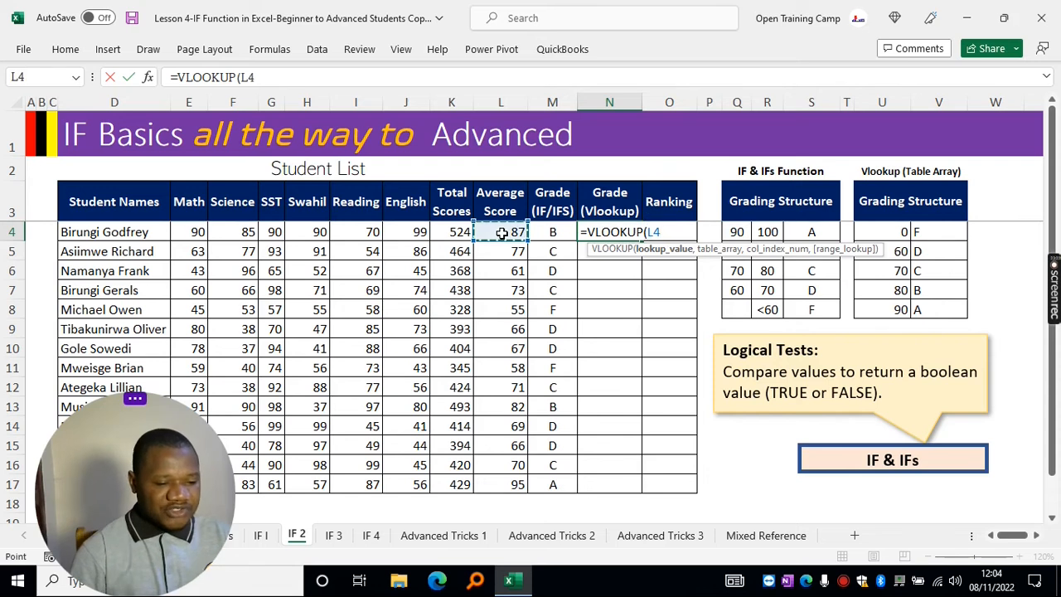
type(",")
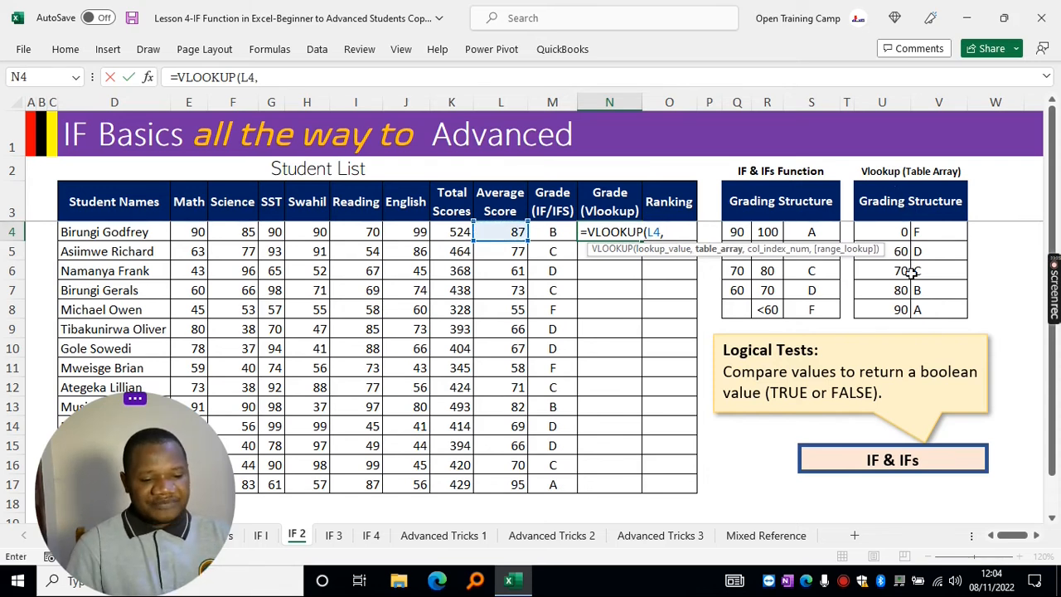
left_click_drag(864, 230, 948, 309)
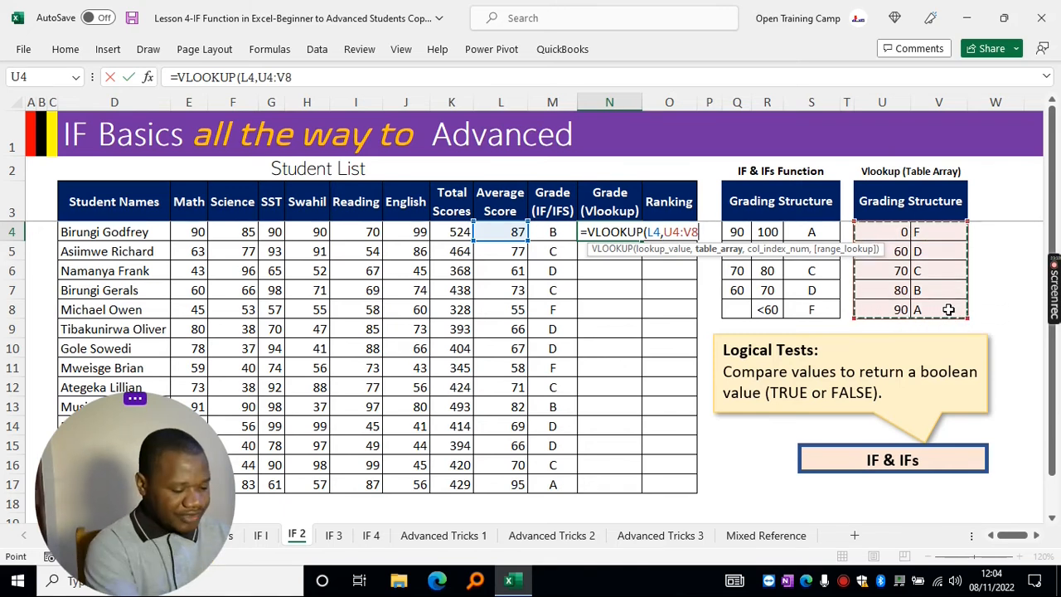
key("F4")
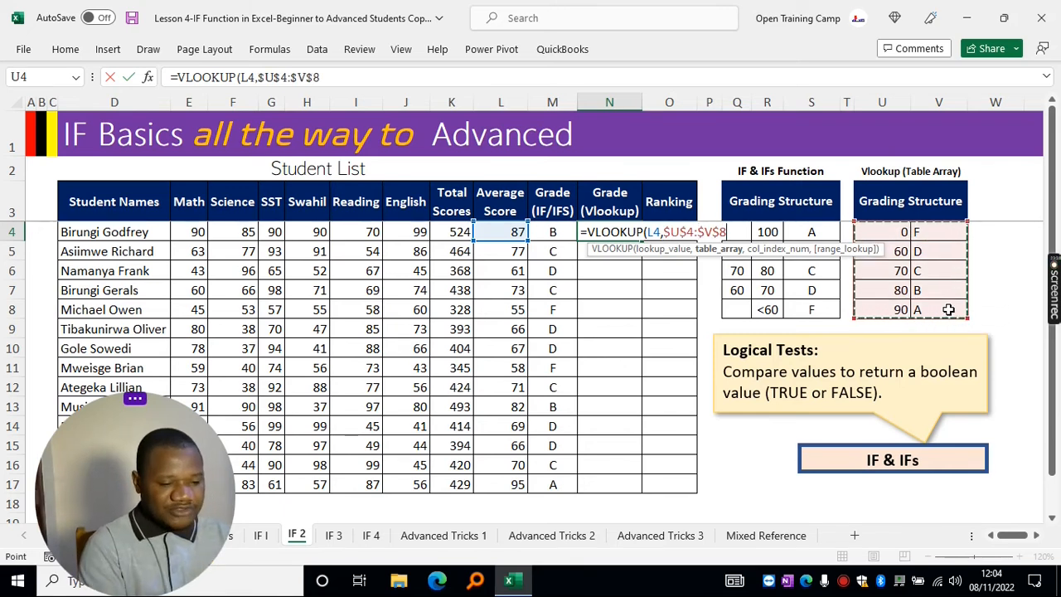
type(",2")
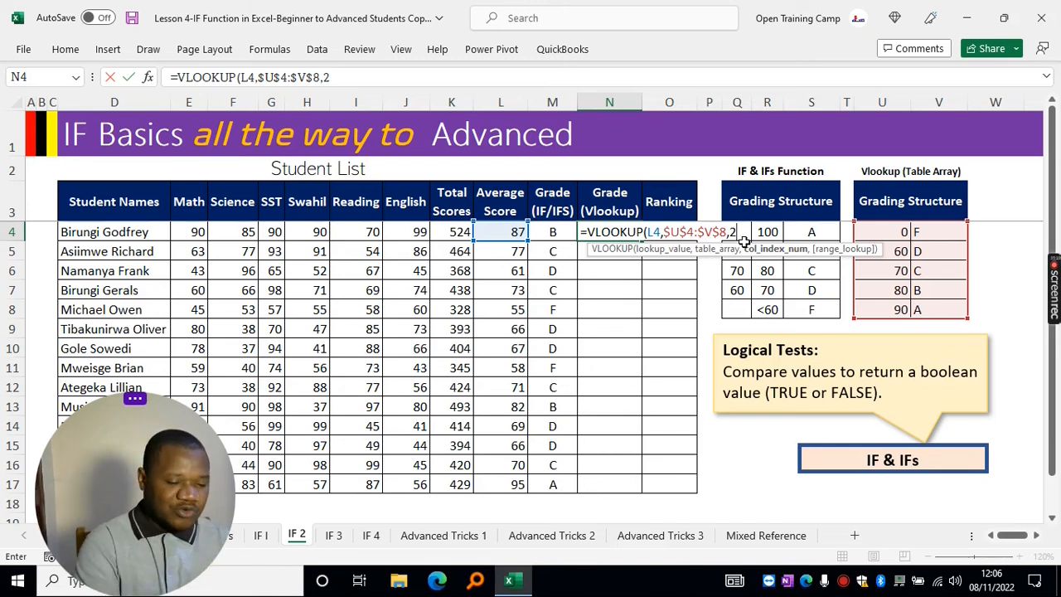
type(",")
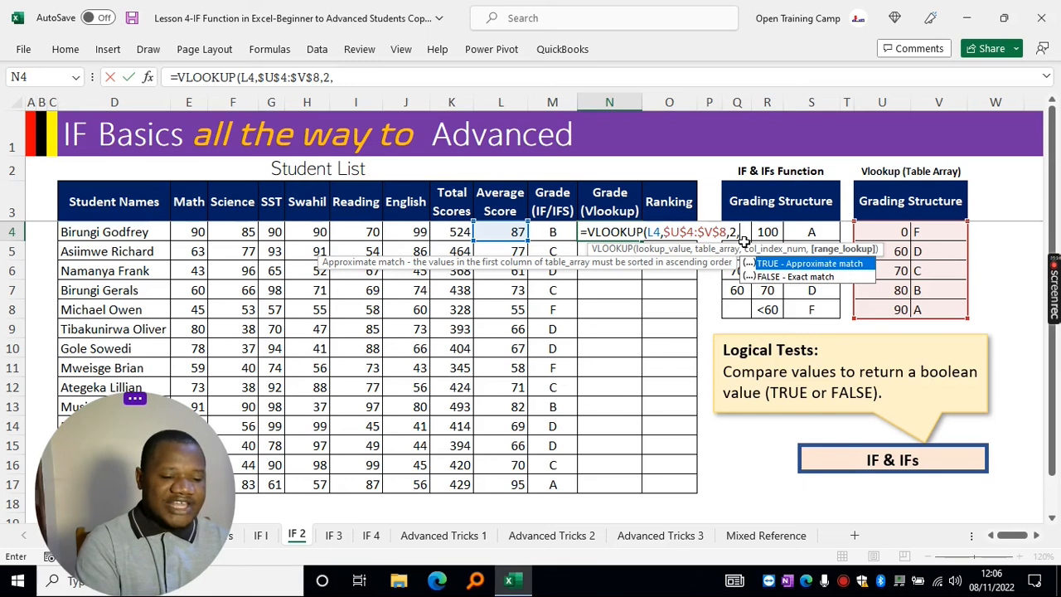
type("0")
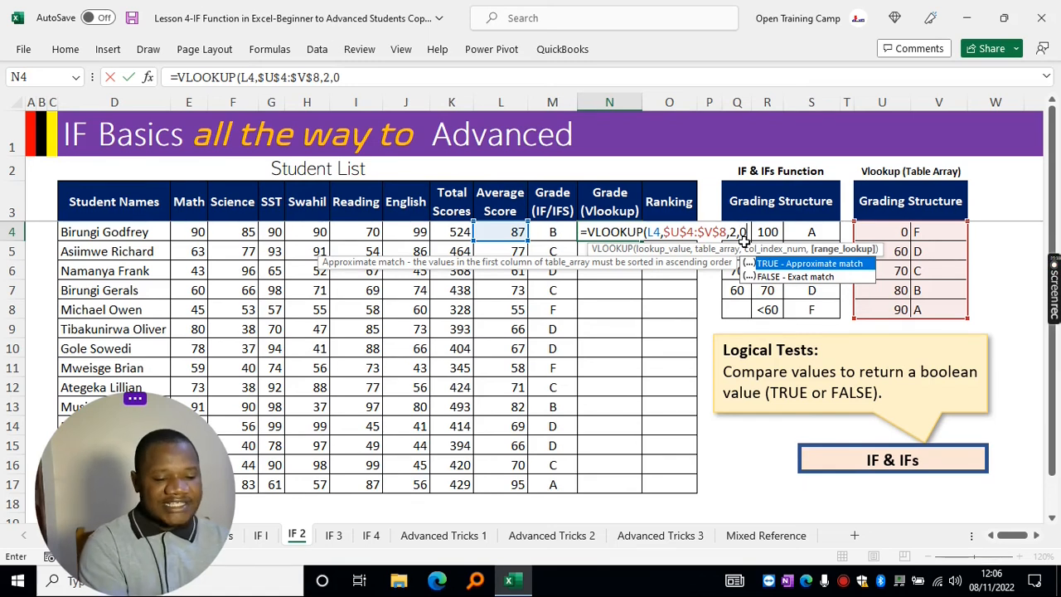
key("BackSpace")
key("BackSpace")
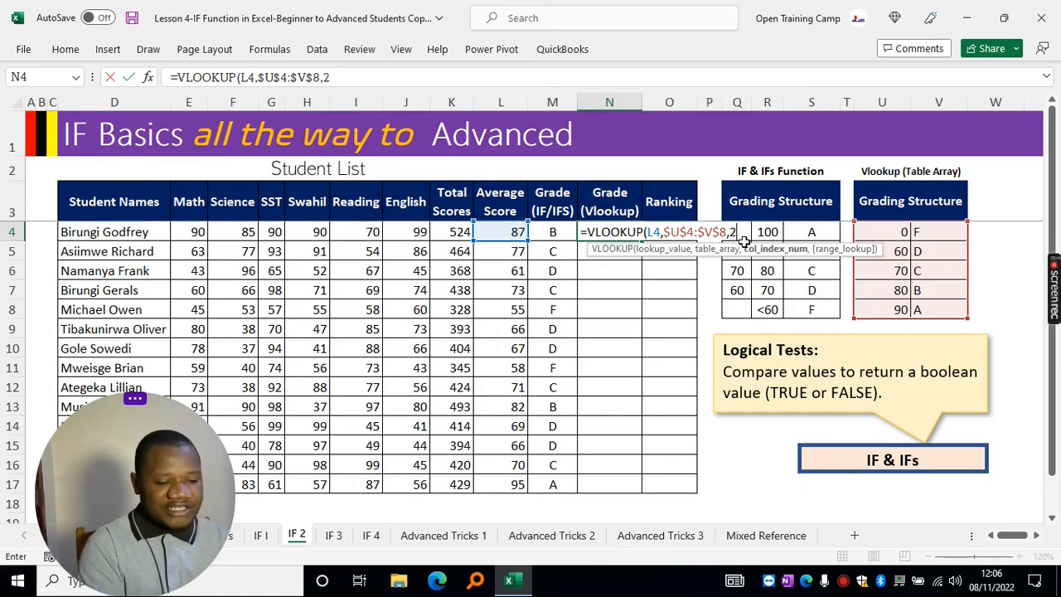
- Close the VLOOKUP formula in N4 without a range_lookup argument, enter it and reselect N4
type(")")
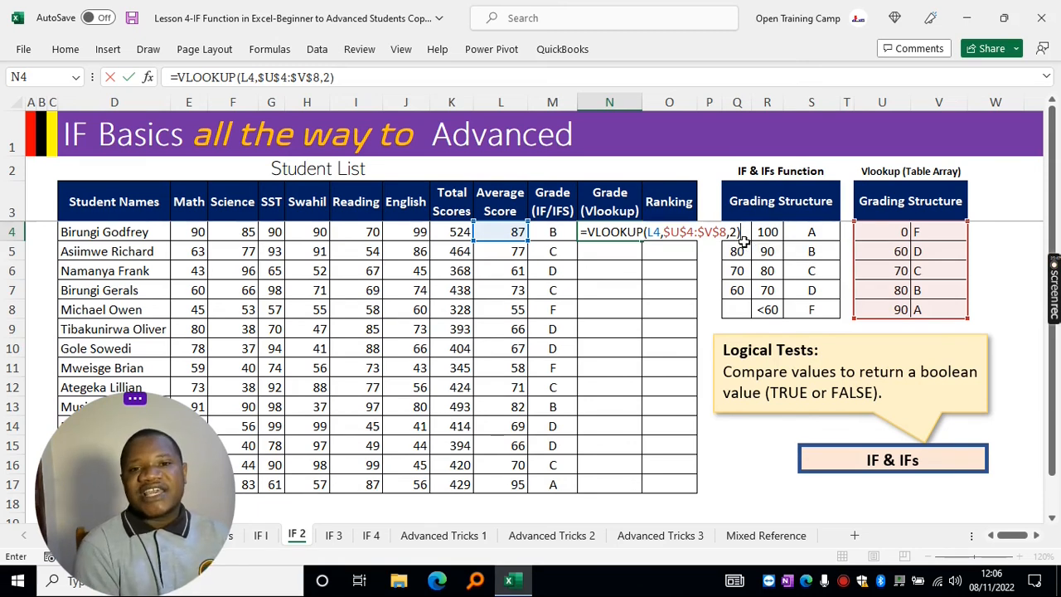
key("Return")
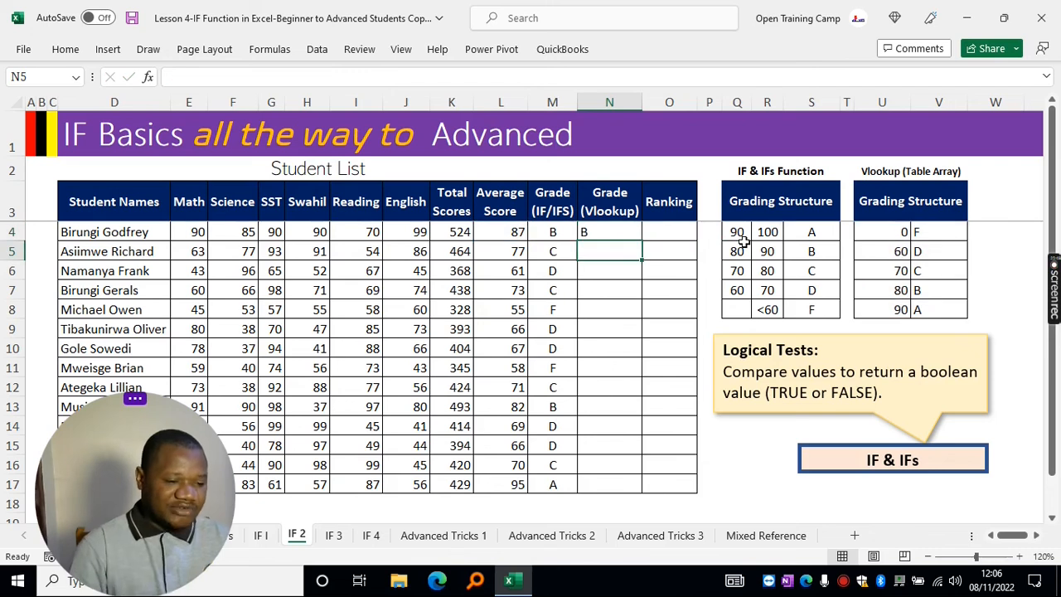
left_click(609, 232)
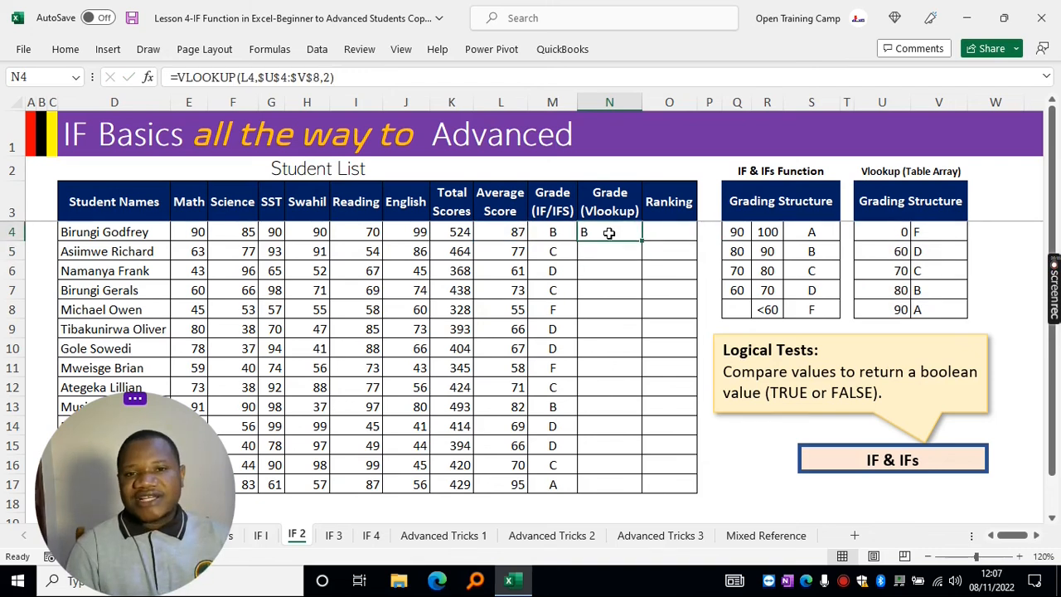